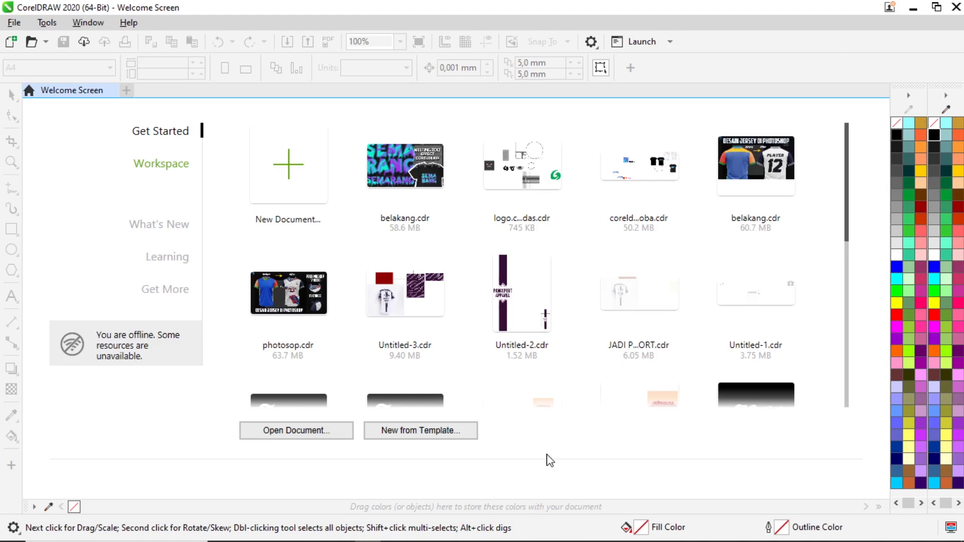
Create a new two-page A4 RGB document named "blur" at 300 dpi.
left_click(310, 191)
type("blur")
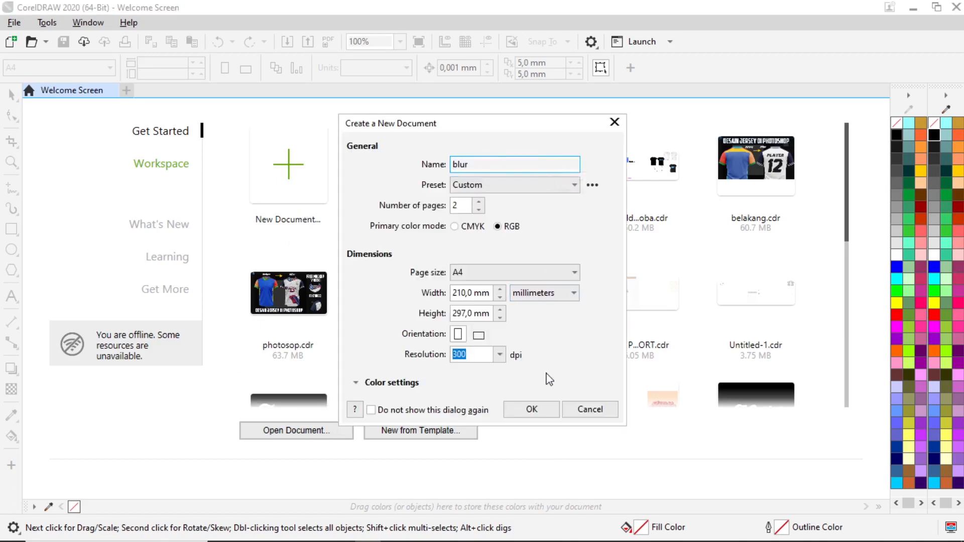
left_click(551, 409)
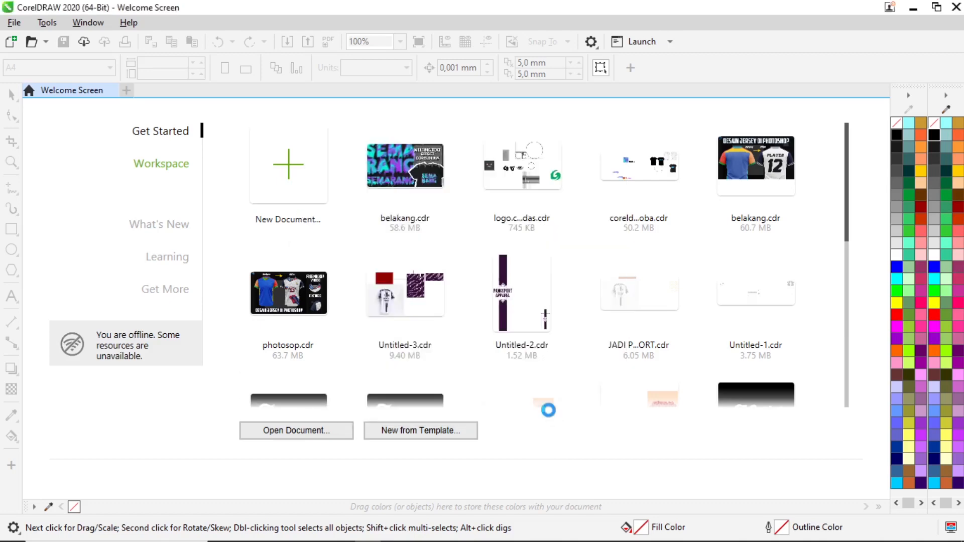
scroll(578, 342, "down", 3)
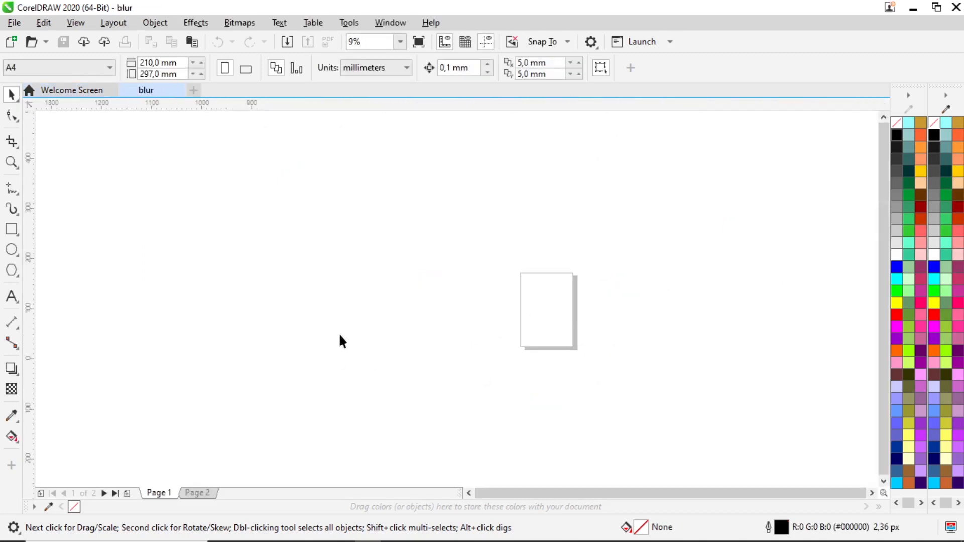
scroll(382, 347, "up", 3)
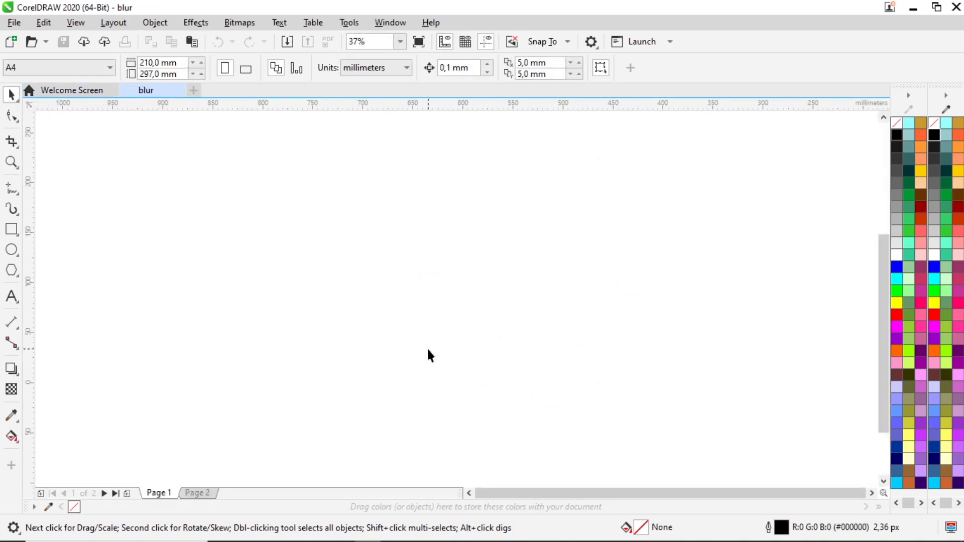
left_click(197, 24)
mouse_move(225, 113)
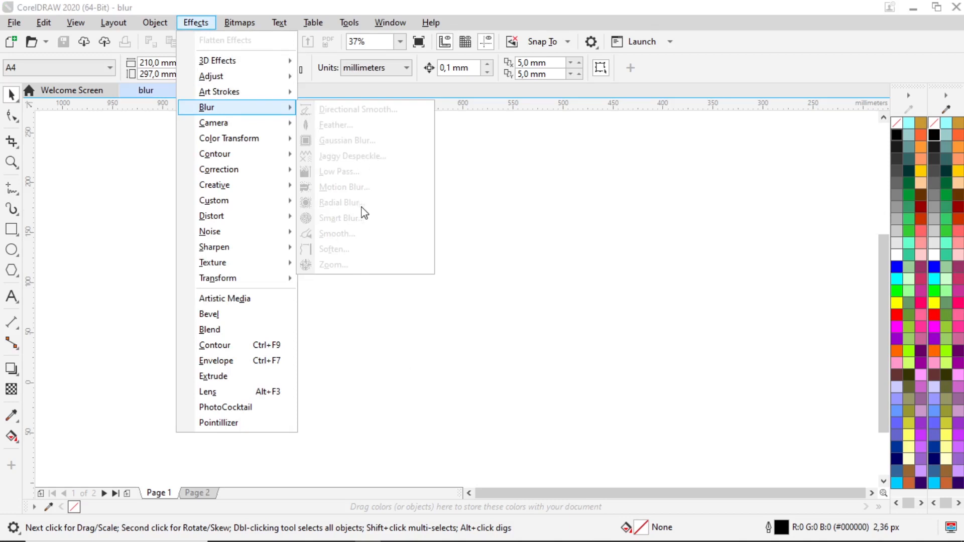
left_click(480, 252)
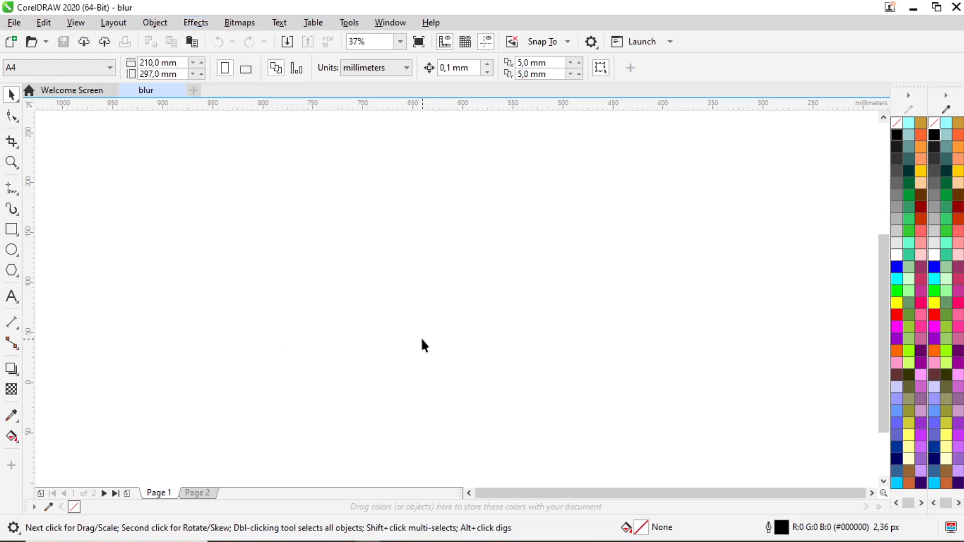
Add the artistic text "blur" on the empty area left of the page.
scroll(424, 338, "down", 3)
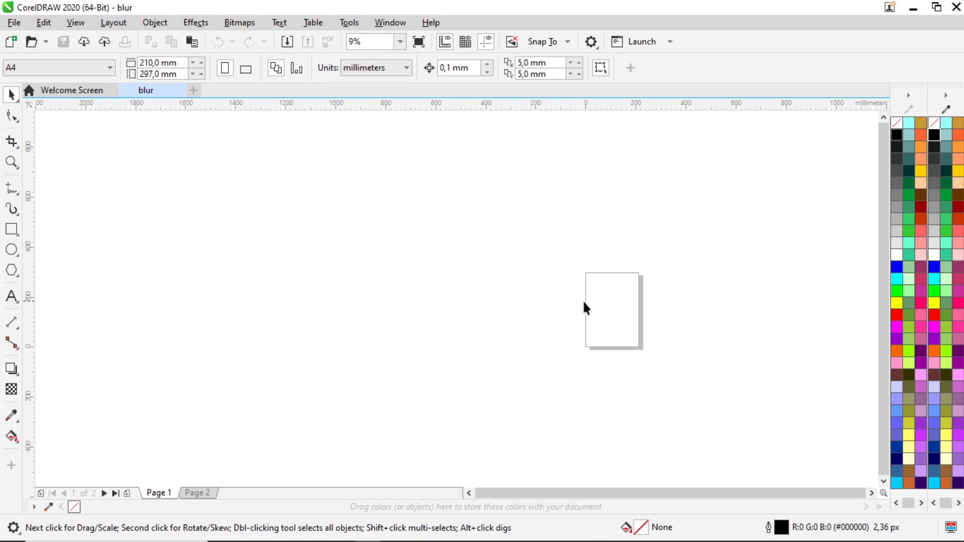
scroll(650, 323, "up", 2)
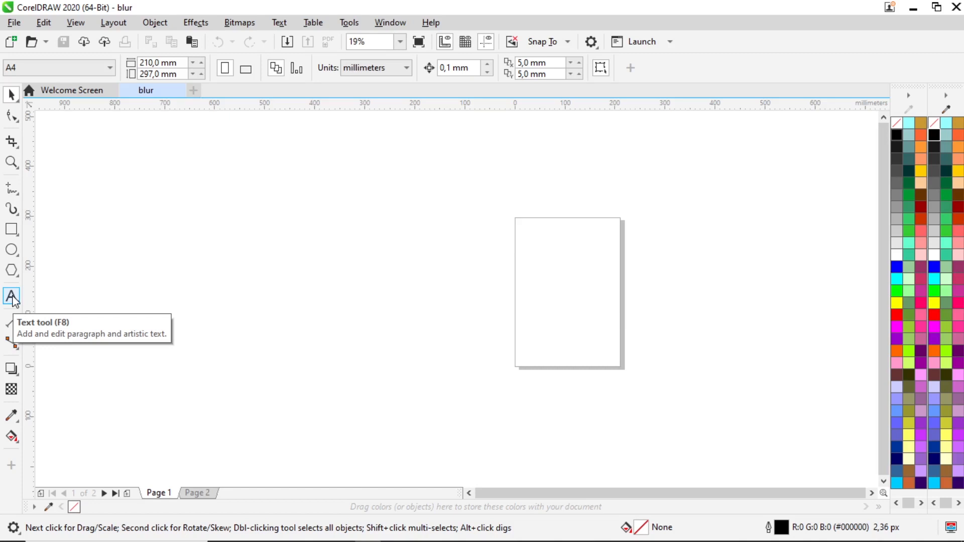
left_click(11, 296)
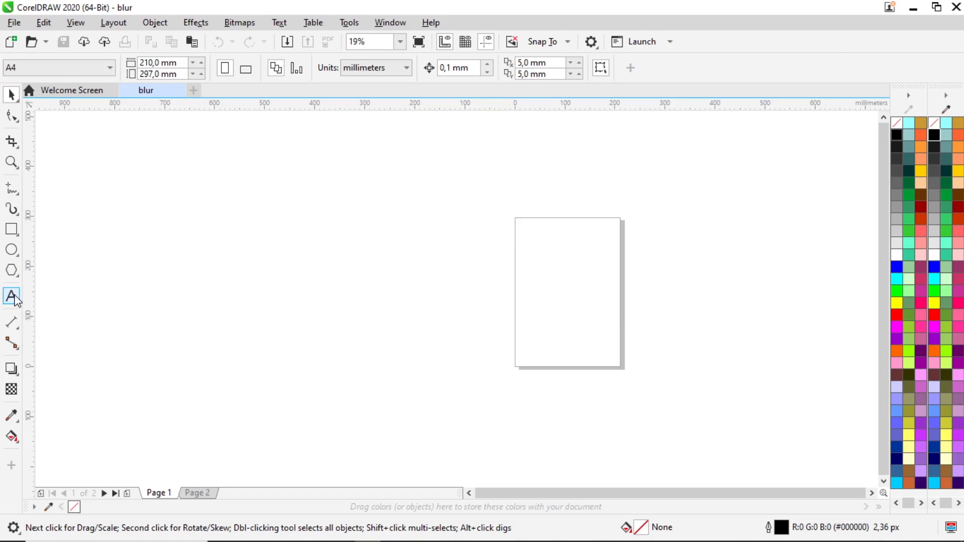
left_click(312, 263)
type("blur")
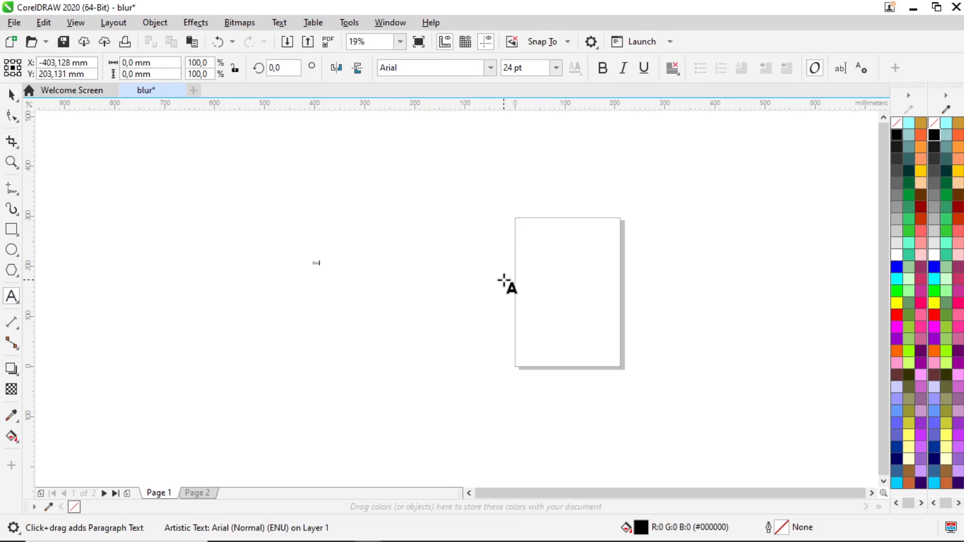
Set the text's font to The Bold Font and enlarge it to about 213 by 69 mm.
key("ctrl+a")
left_click(490, 67)
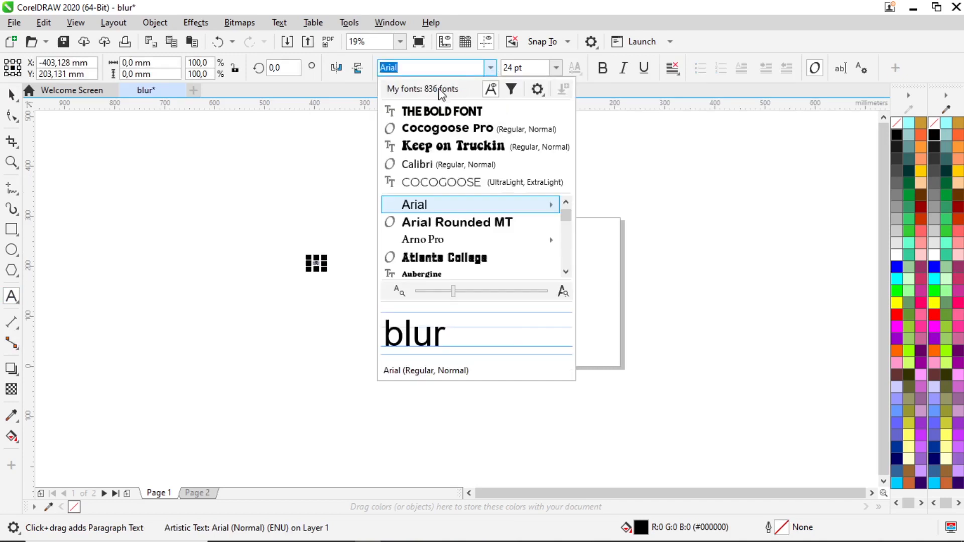
key("Escape")
left_click(12, 95)
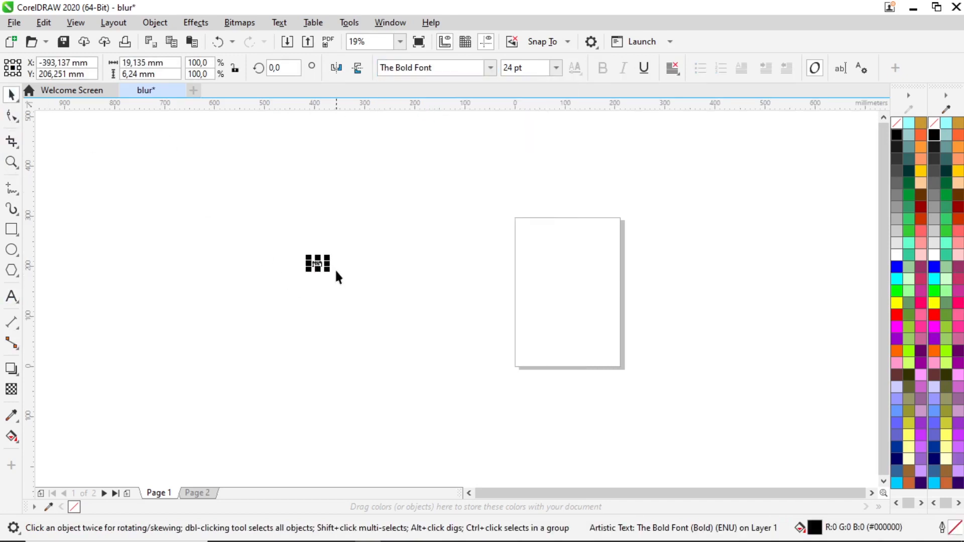
left_click_drag(330, 270, 422, 301)
scroll(376, 271, "up", 2)
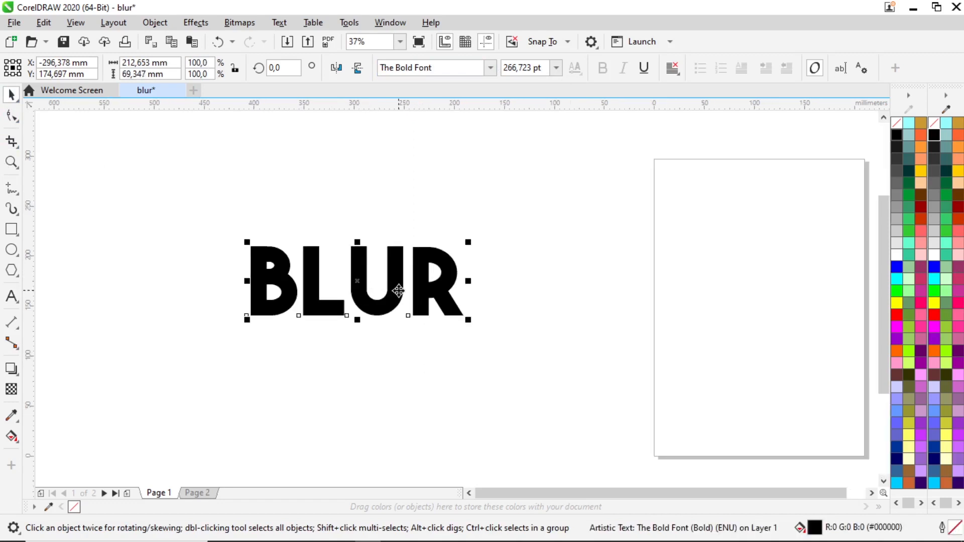
Duplicate the BLUR text twice and arrange the three copies as two side by side and one centred below.
key("ctrl+d")
key("ctrl+d")
left_click_drag(456, 267, 707, 234)
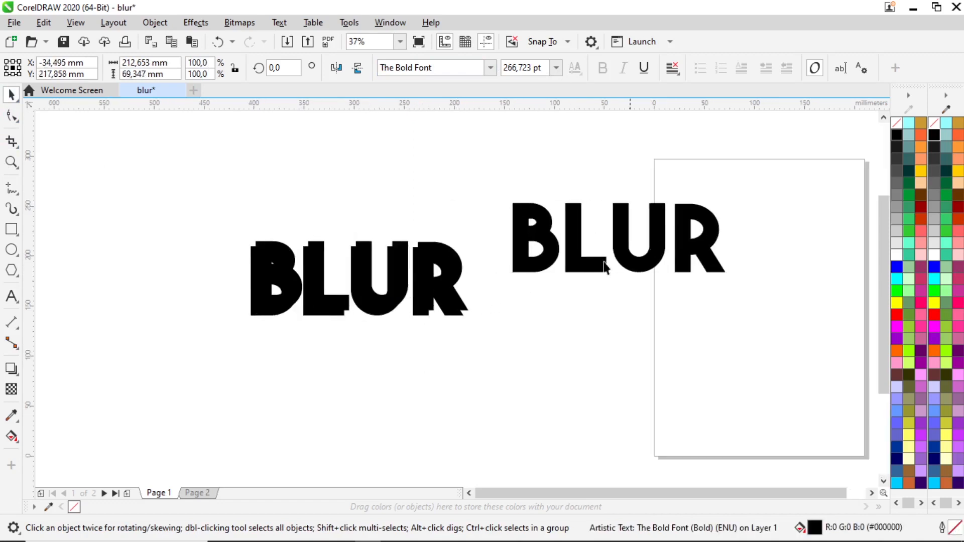
left_click_drag(447, 294, 428, 388)
left_click_drag(358, 281, 461, 261)
left_click_drag(445, 381, 597, 357)
Open Gaussian Blur for the upper-left BLUR text and keep its settings window clear of the previewed letters.
left_click(441, 253)
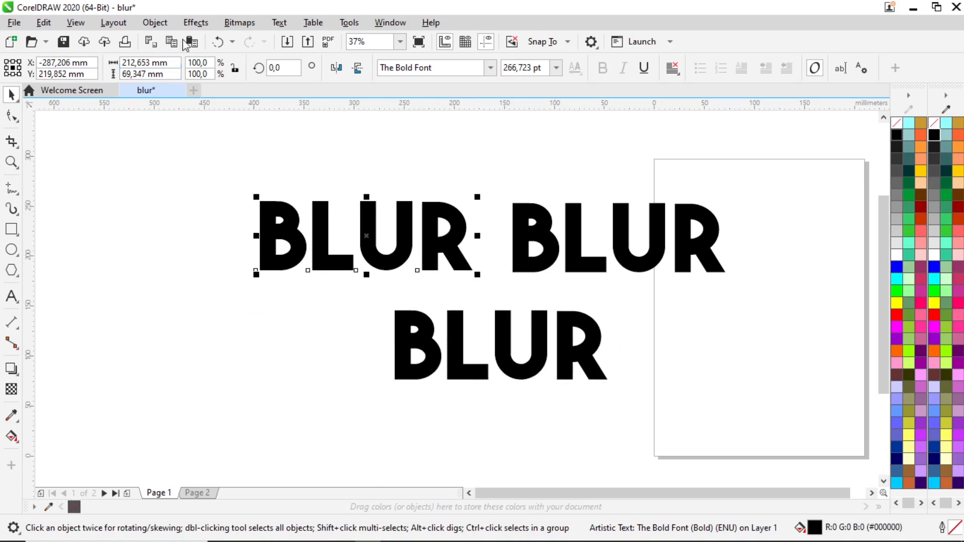
left_click(196, 23)
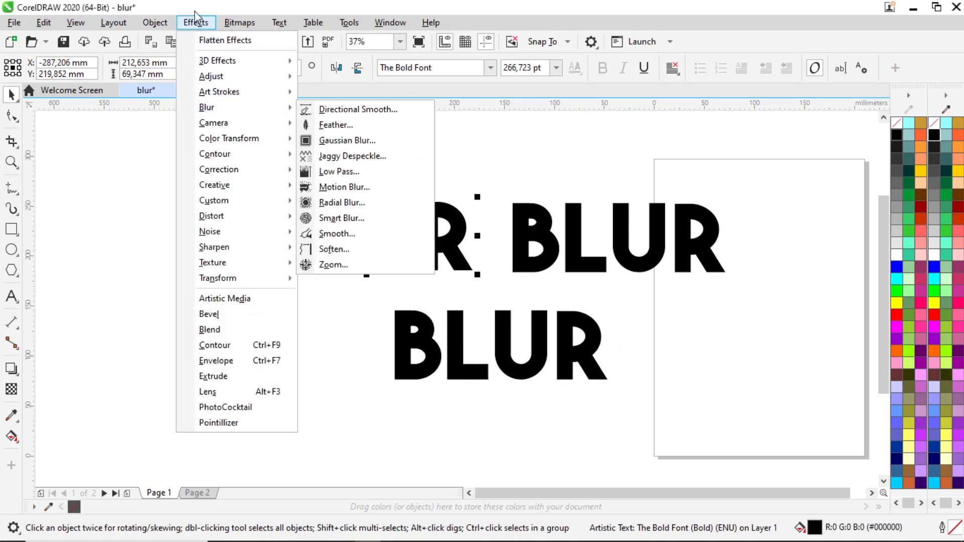
mouse_move(263, 107)
left_click(357, 140)
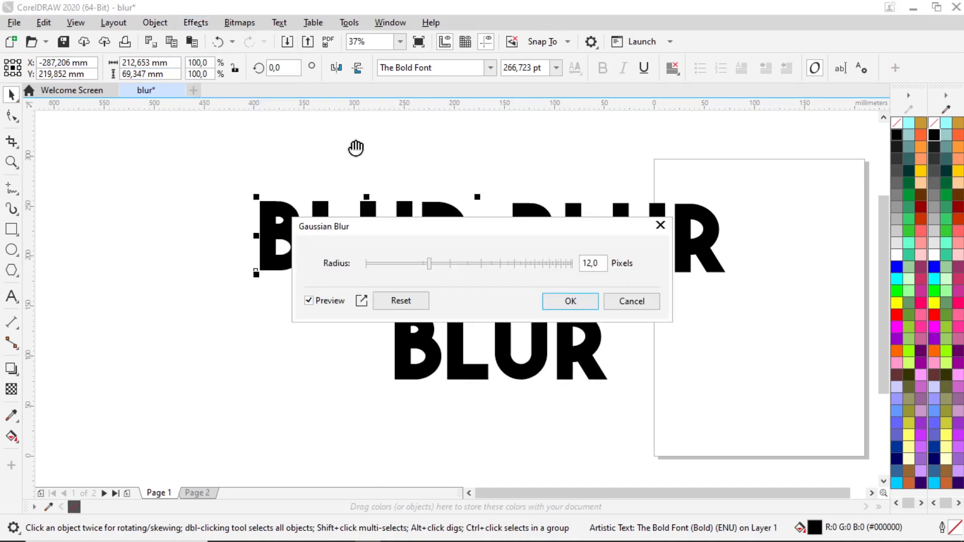
left_click_drag(444, 224, 454, 288)
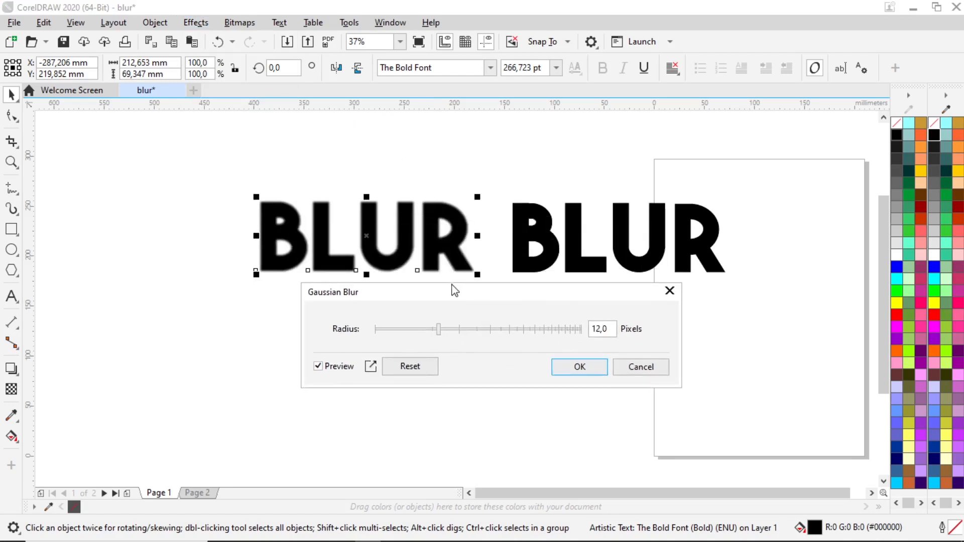
Examine the Gaussian Blur preview on the letter edges up close and compare it with the unblurred copies.
scroll(376, 265, "up", 5)
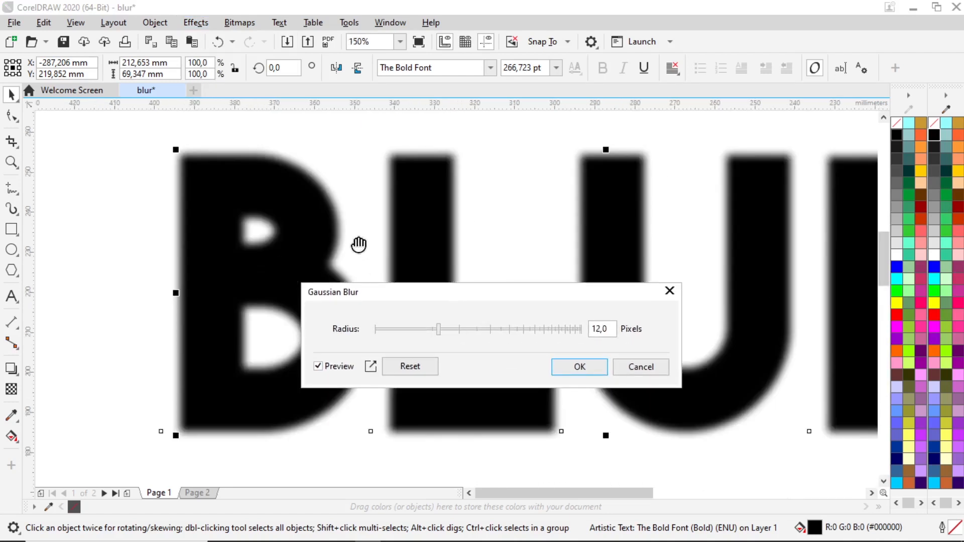
scroll(331, 216, "up", 2)
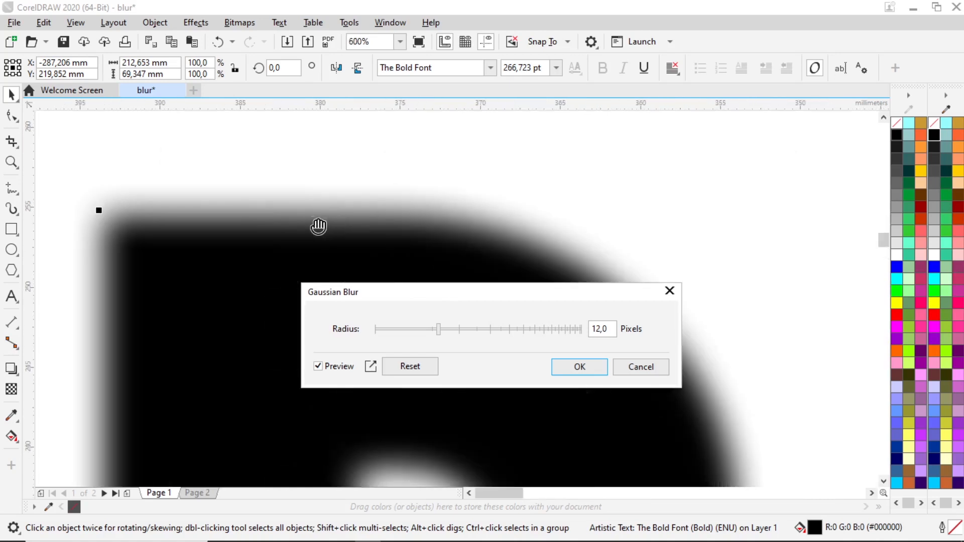
scroll(274, 224, "down", 2)
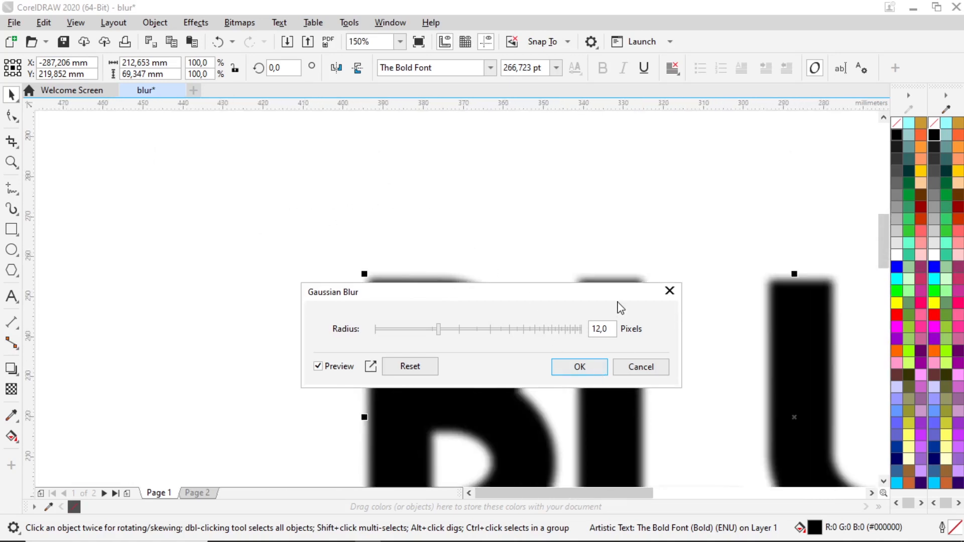
left_click_drag(617, 294, 725, 356)
scroll(570, 230, "down", 1)
scroll(622, 275, "down", 1)
scroll(609, 338, "up", 2)
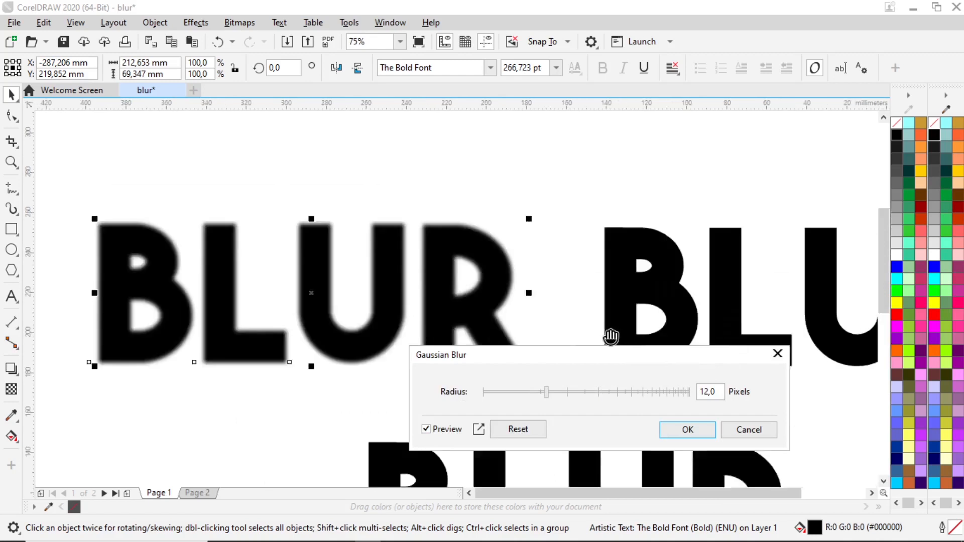
scroll(480, 300, "down", 1)
scroll(381, 314, "down", 1)
scroll(271, 319, "up", 1)
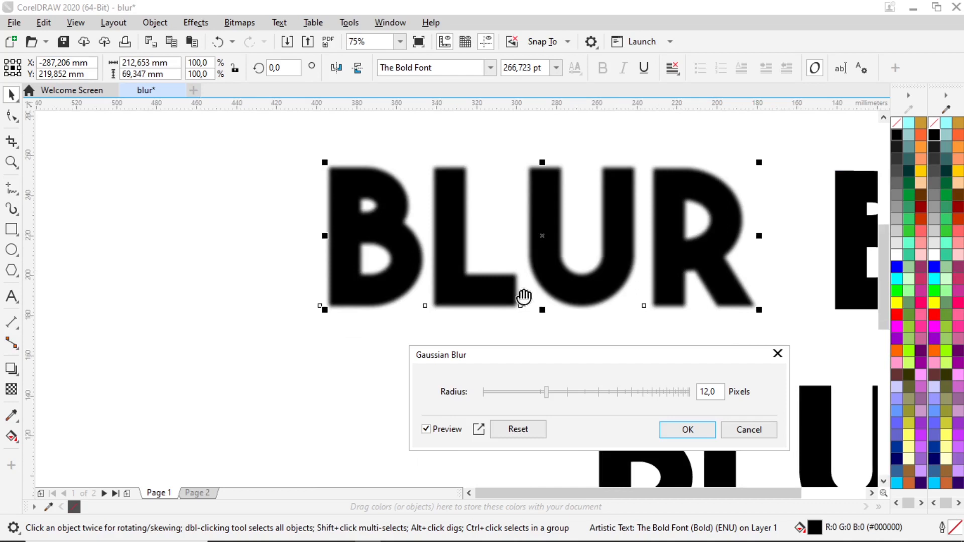
left_click_drag(608, 351, 562, 331)
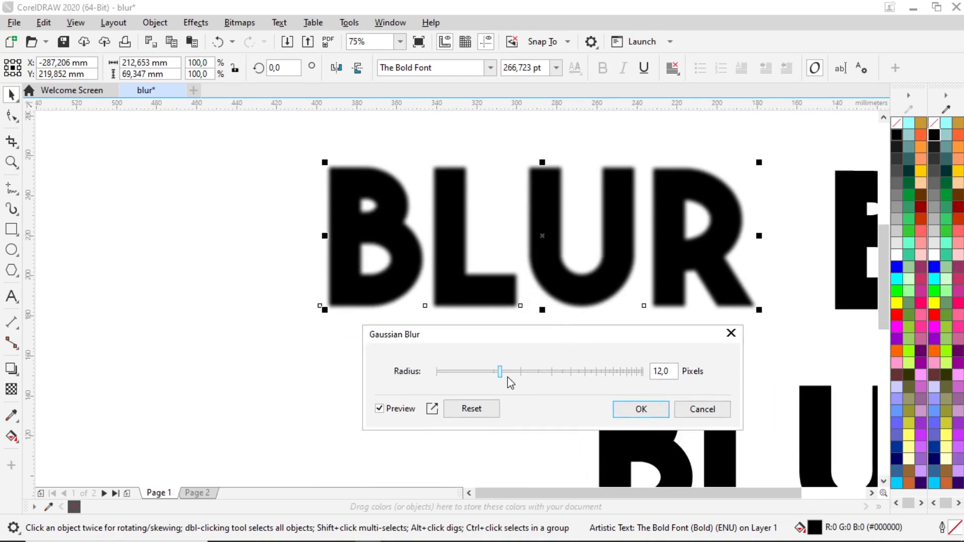
Try different Gaussian Blur radii, settle on 26.8 pixels, and apply the effect to the upper-left BLUR text.
left_click_drag(535, 377, 580, 372)
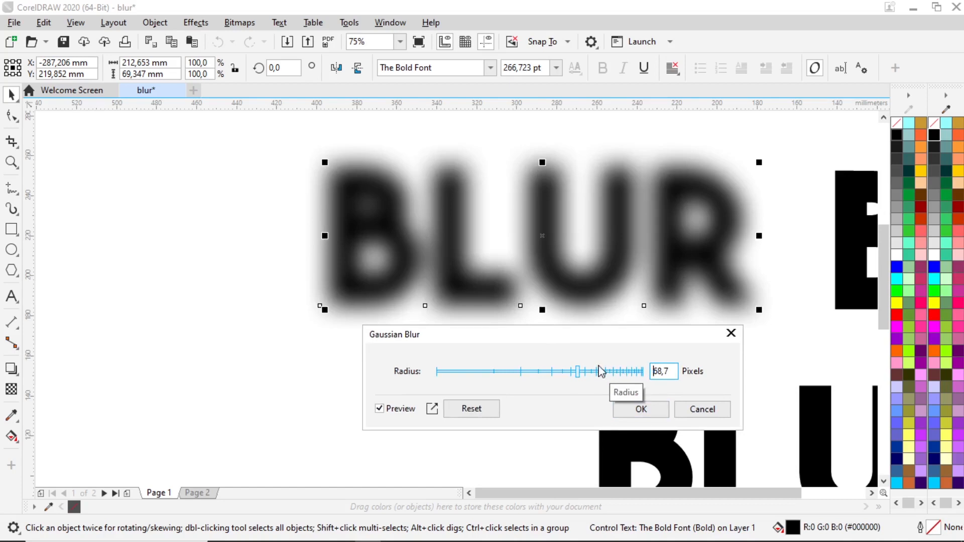
left_click(516, 373)
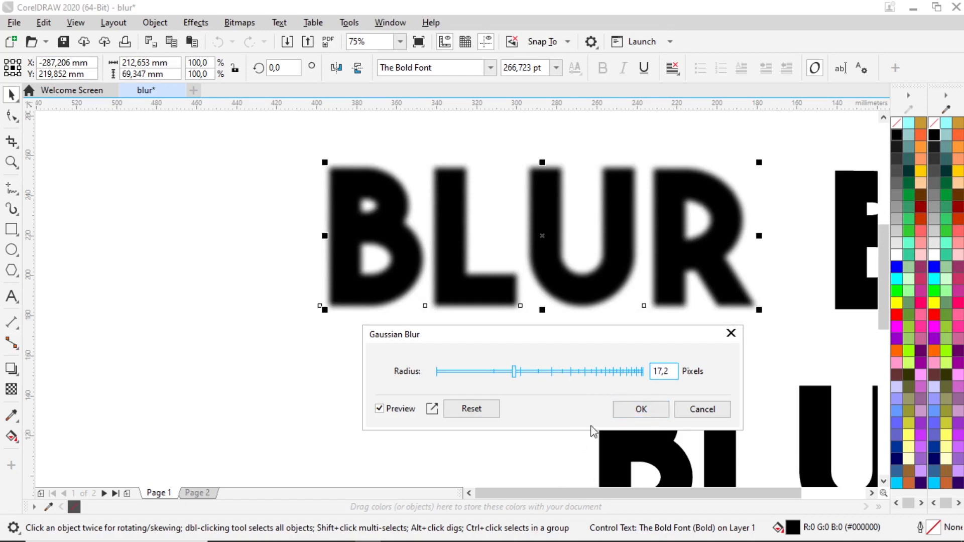
left_click_drag(550, 376, 536, 375)
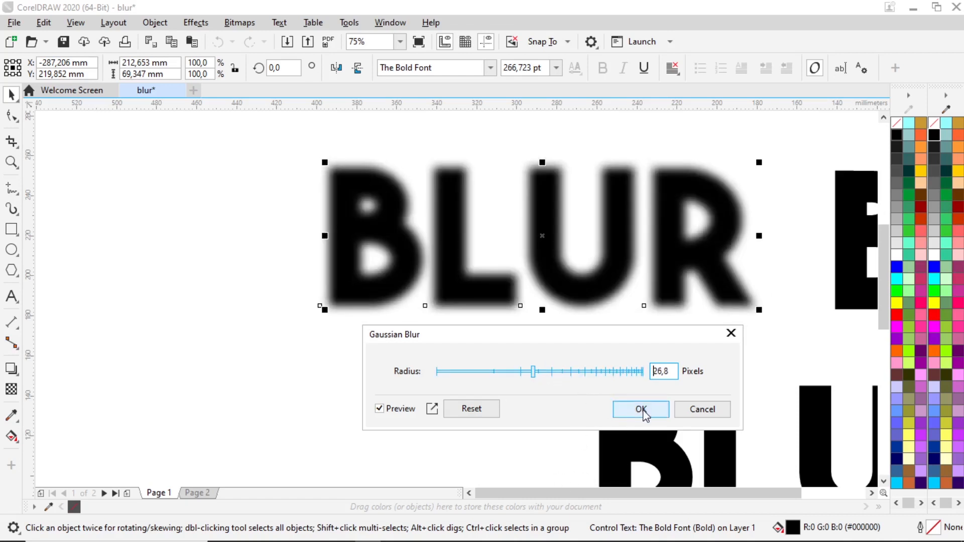
left_click(641, 409)
scroll(390, 253, "down", 4)
scroll(491, 217, "up", 1)
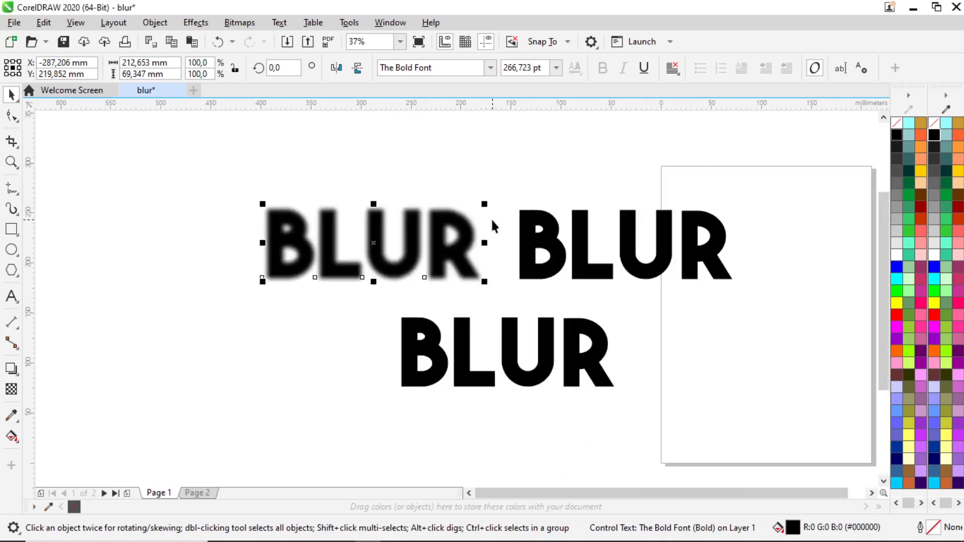
Apply Motion Blur to the upper-right BLUR text with distance 144 and direction 0.
scroll(491, 221, "up", 1)
scroll(310, 231, "down", 2)
scroll(452, 261, "up", 1)
left_click(452, 261)
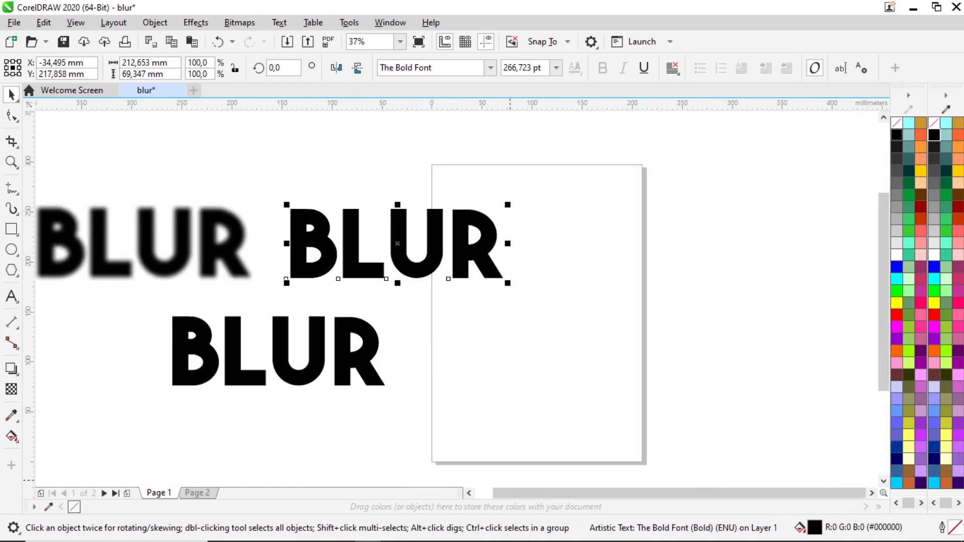
left_click(195, 22)
mouse_move(229, 114)
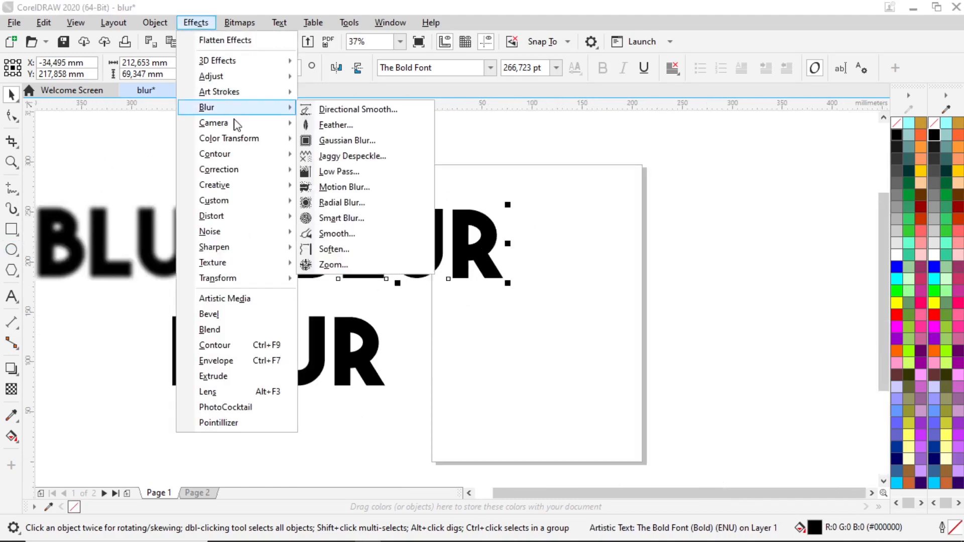
left_click(360, 188)
left_click_drag(475, 189, 480, 285)
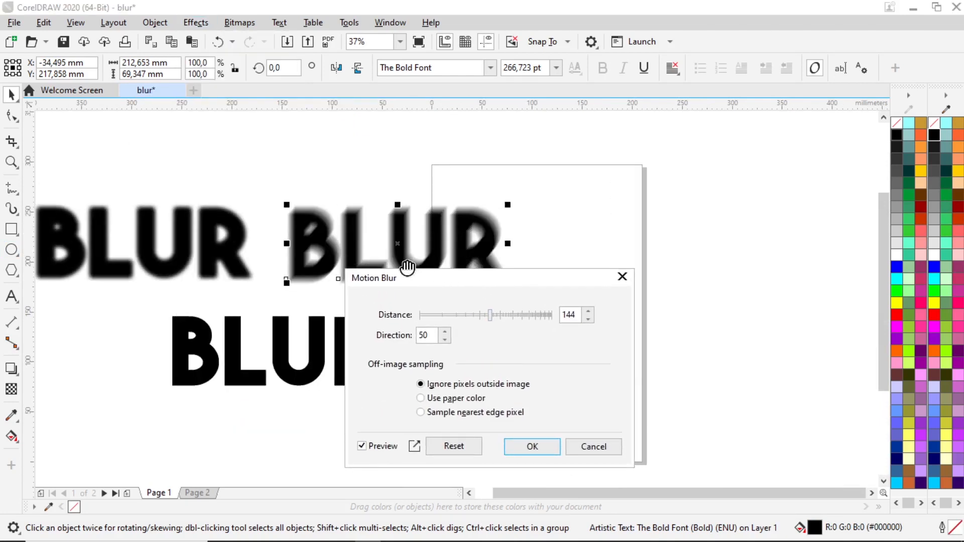
double_click(424, 335)
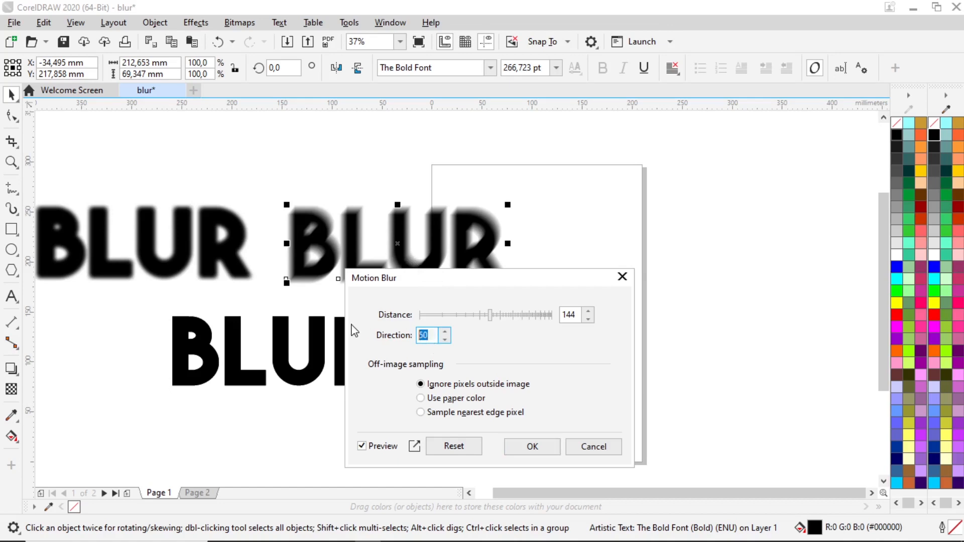
type("0")
key("Return")
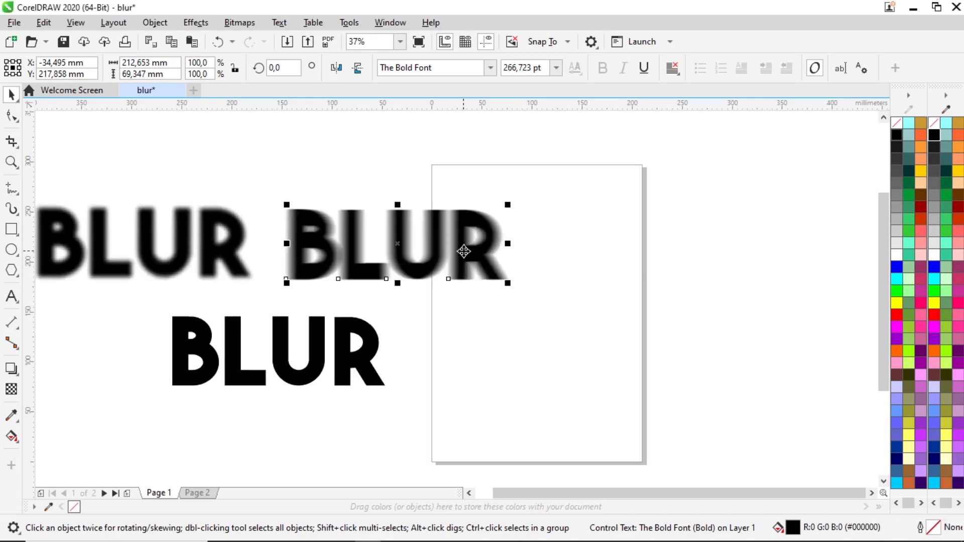
Undo the Motion Blur on the upper-right BLUR text.
scroll(464, 251, "up", 2)
scroll(467, 269, "down", 1)
key("ctrl+z")
Open Motion Blur for the upper-right BLUR text and move its dialog lower so the letters are exposed.
left_click(196, 25)
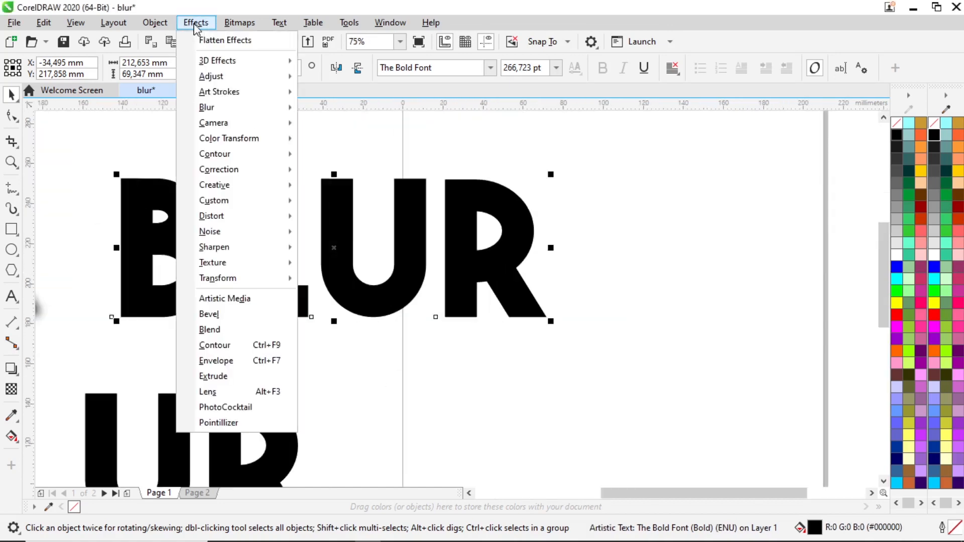
mouse_move(236, 108)
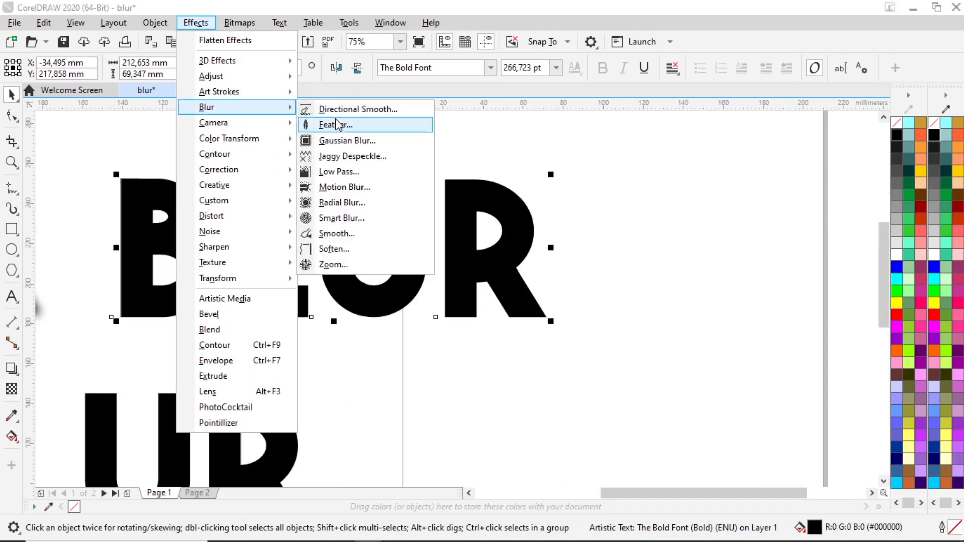
left_click(336, 186)
left_click_drag(437, 187, 424, 320)
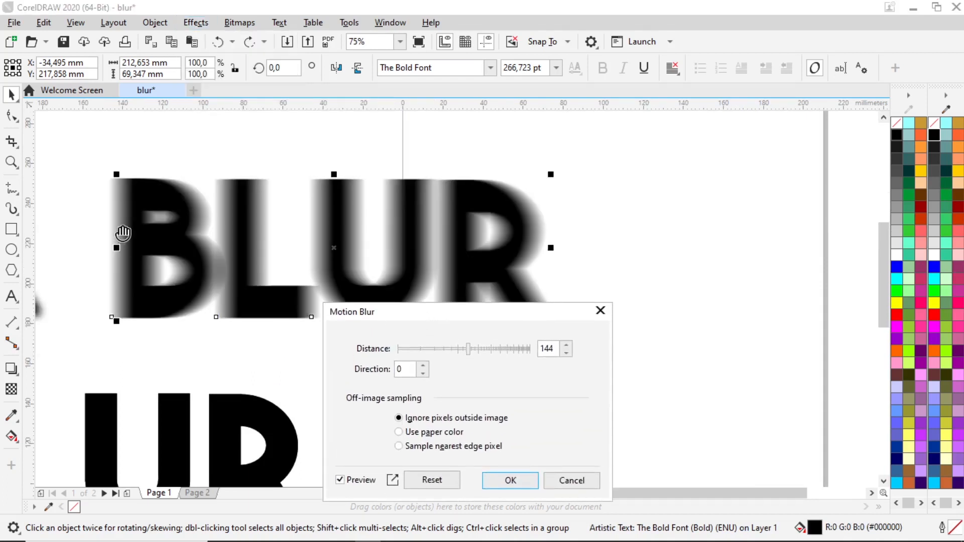
Examine the Motion Blur preview on the upper-right BLUR text up close and compare its edges with the Gaussian-blurred copy.
scroll(168, 233, "up", 1)
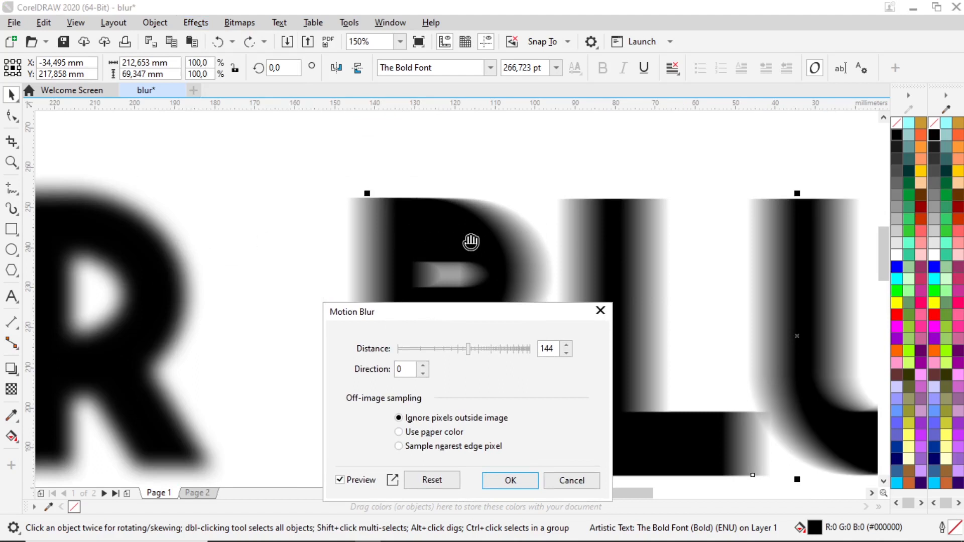
scroll(426, 193, "up", 2)
scroll(421, 242, "down", 4)
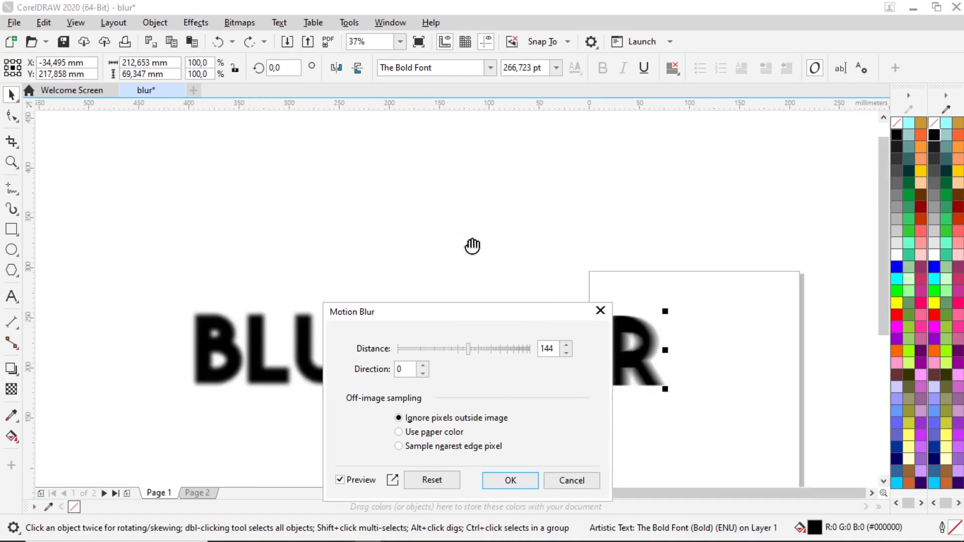
scroll(422, 245, "up", 2)
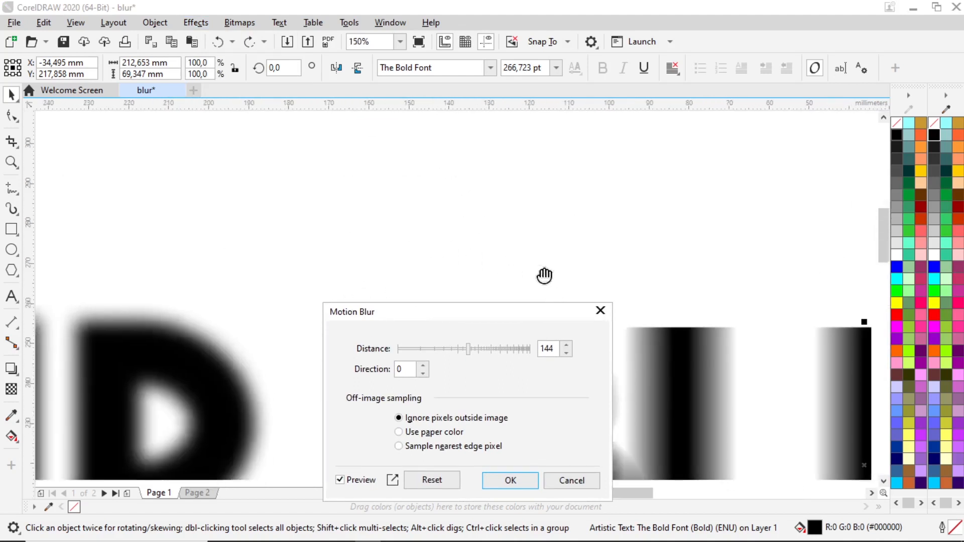
left_click_drag(544, 276, 378, 150)
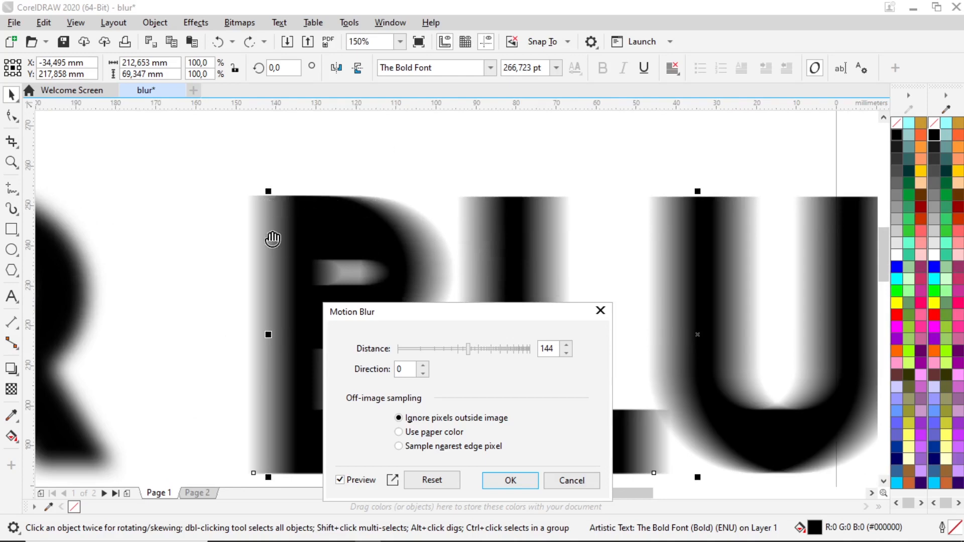
left_click_drag(272, 239, 664, 241)
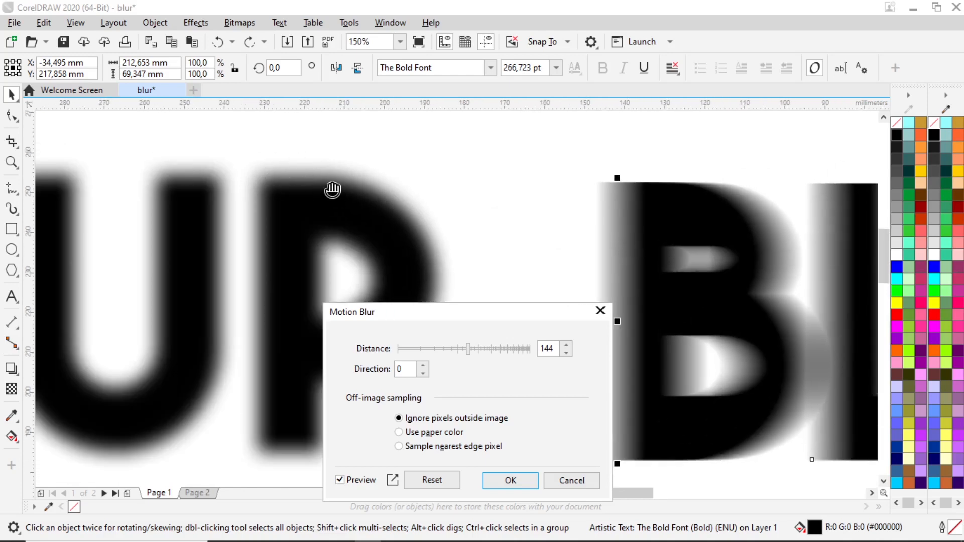
left_click_drag(570, 200, 321, 185)
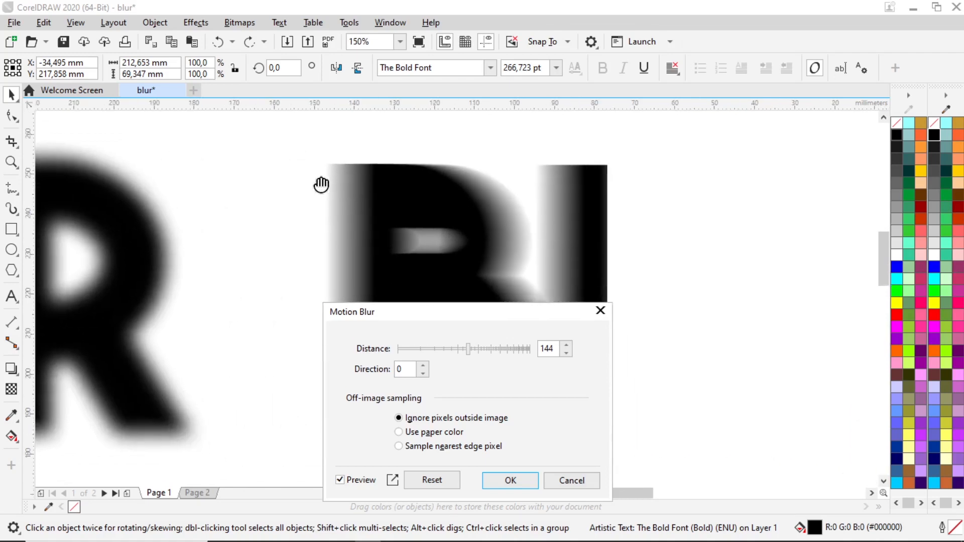
left_click_drag(595, 237, 340, 202)
left_click_drag(493, 190, 484, 222)
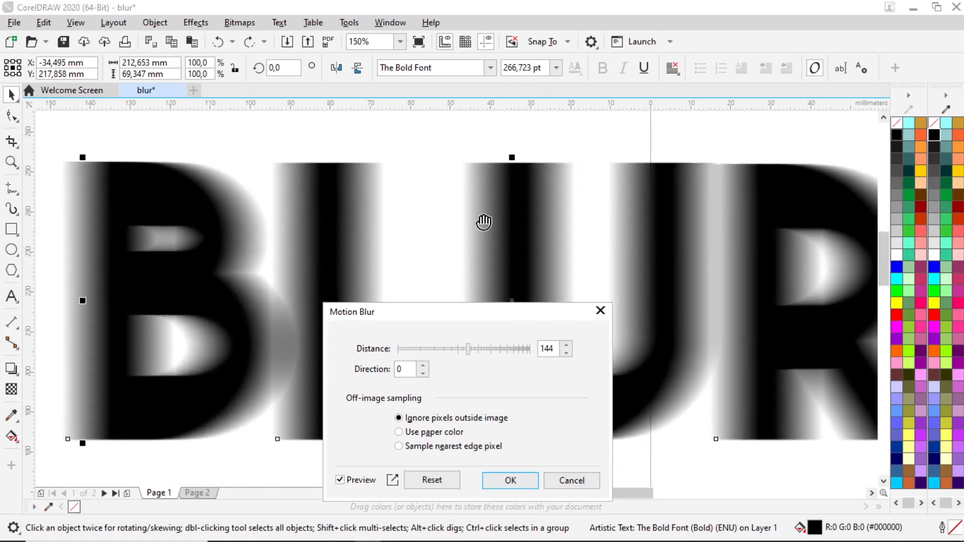
scroll(484, 222, "down", 1)
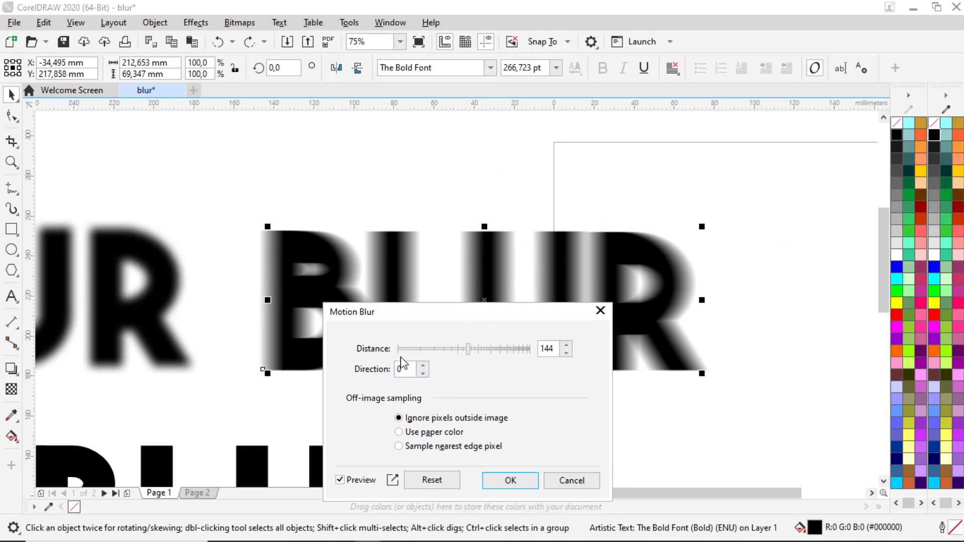
Set the Motion Blur direction to 50 and apply the effect to the upper-right BLUR text.
left_click(407, 369)
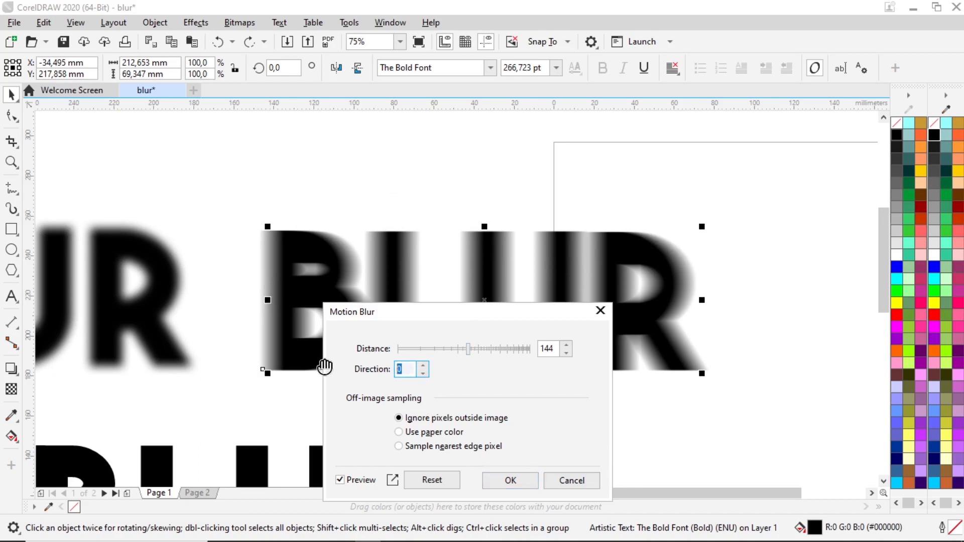
type("50")
key("Return")
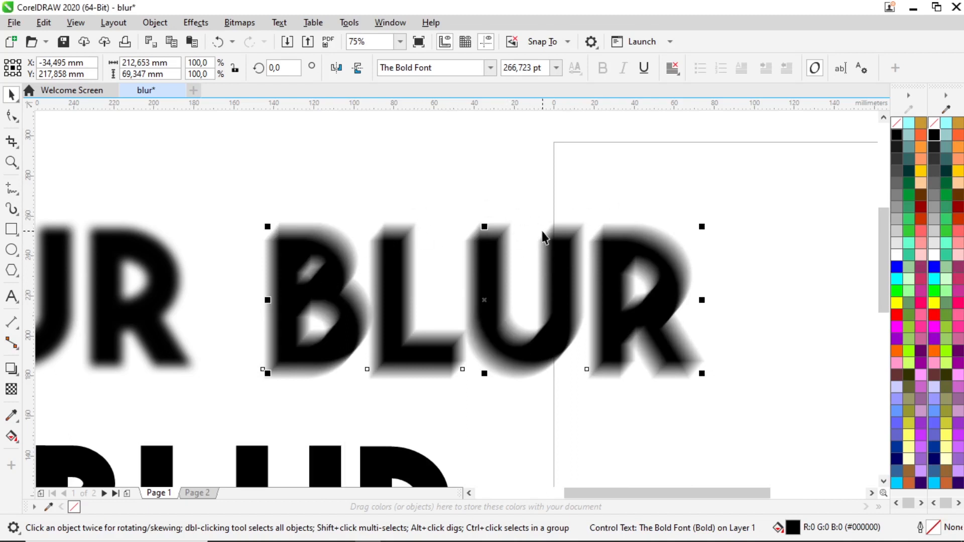
Try Radial Blur on the lower, unblurred BLUR text.
scroll(542, 231, "down", 1)
scroll(499, 396, "up", 1)
left_click(486, 397)
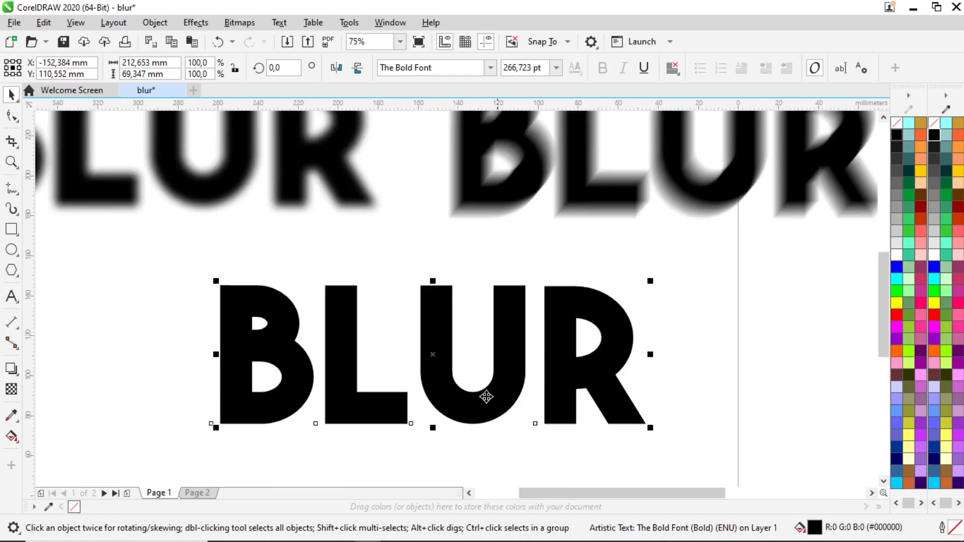
left_click(202, 25)
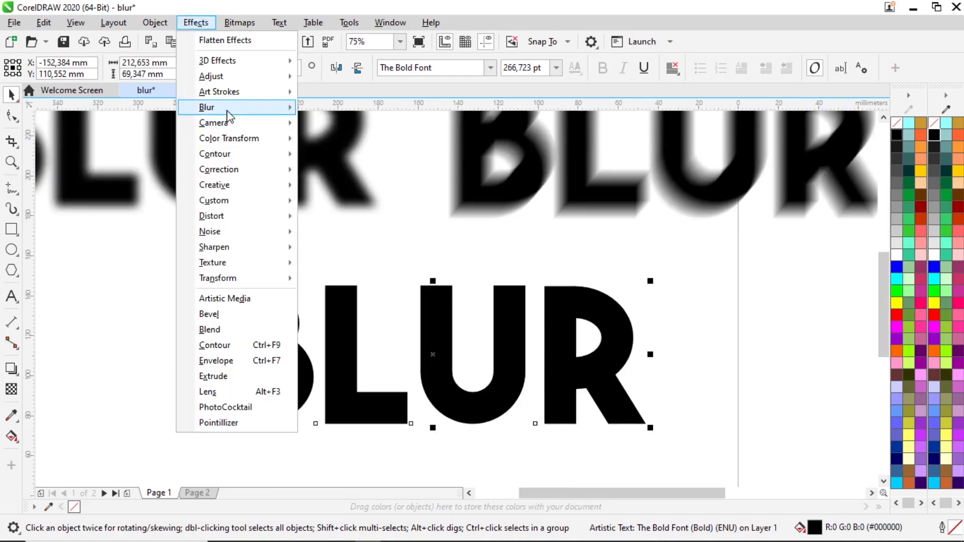
mouse_move(261, 108)
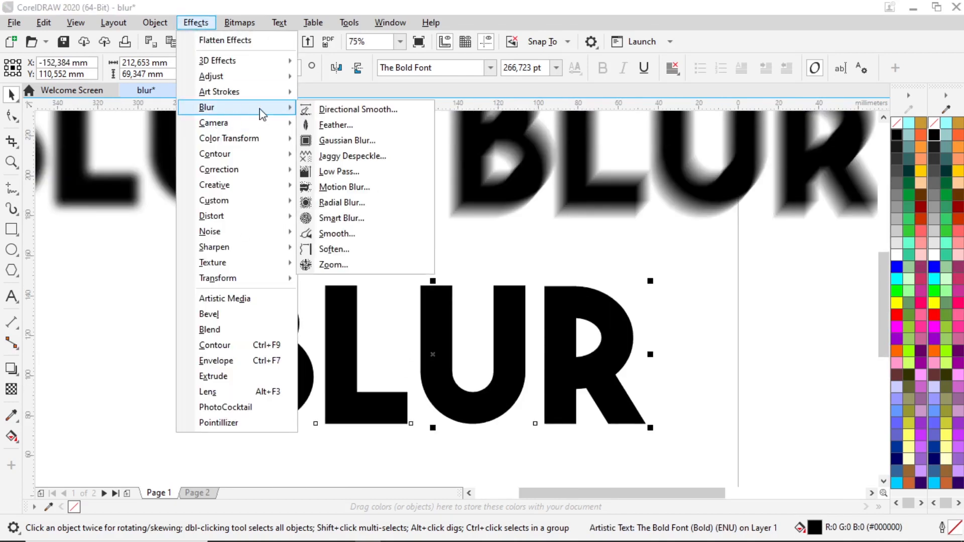
left_click(346, 204)
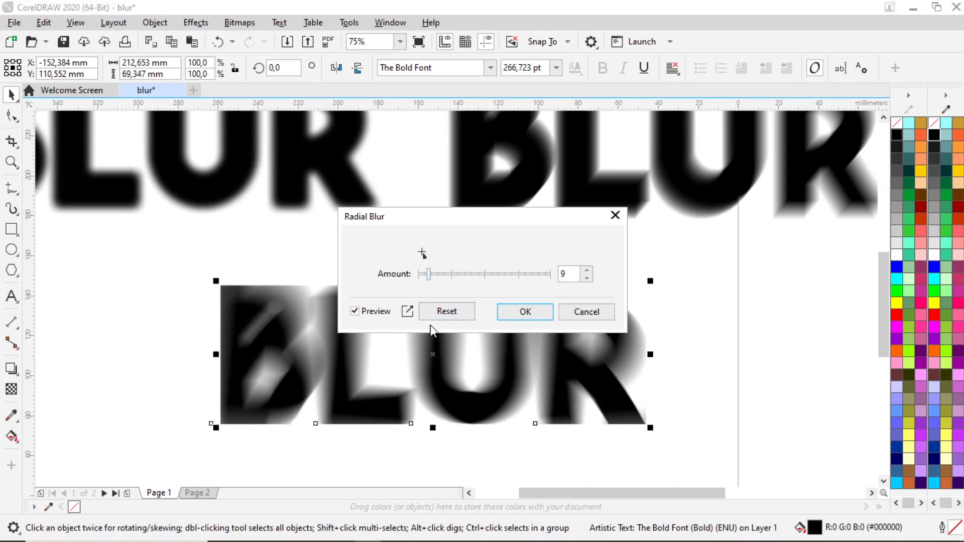
left_click(586, 312)
Draw a white-filled rectangle about 302 × 116 mm around the lower BLUR text and send it behind the letters.
scroll(544, 306, "down", 2)
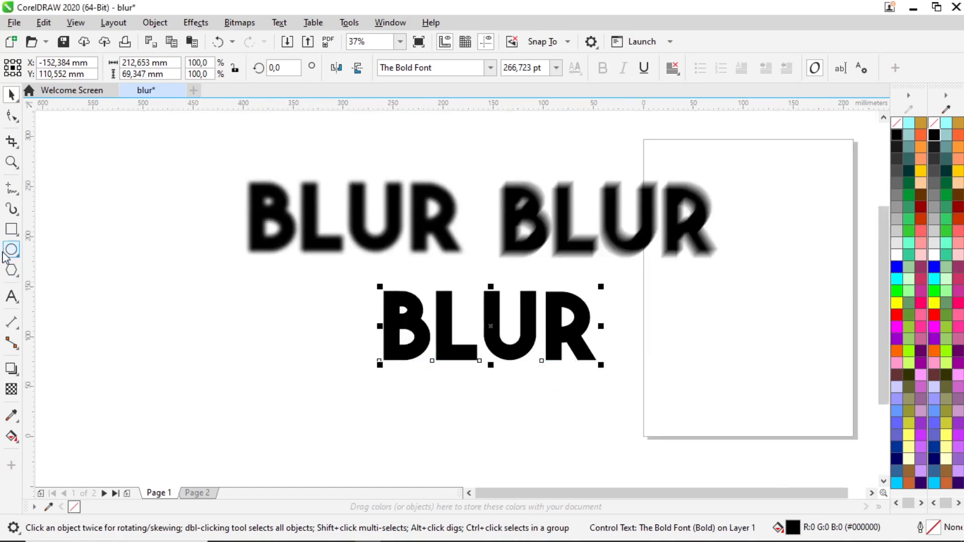
left_click(11, 229)
left_click_drag(335, 273, 637, 389)
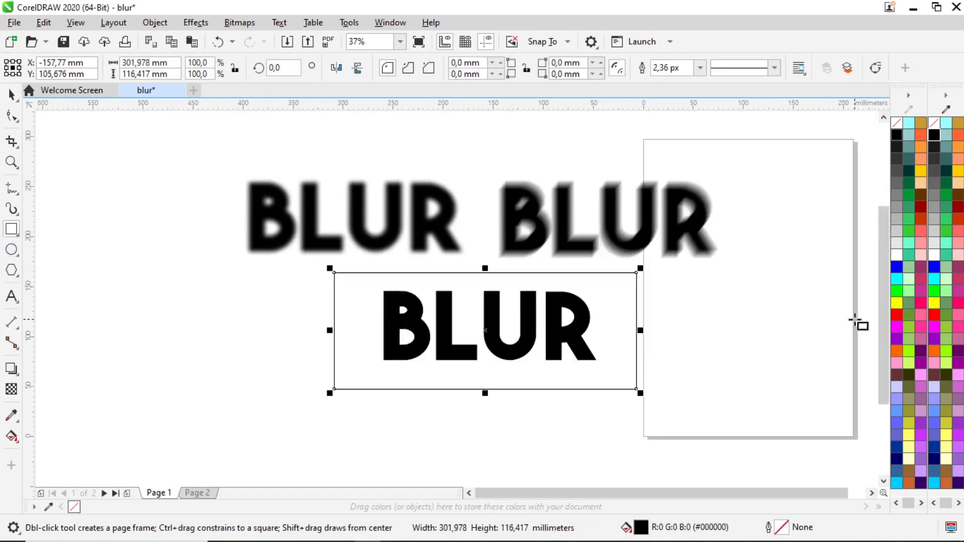
left_click(933, 255)
left_click(11, 93)
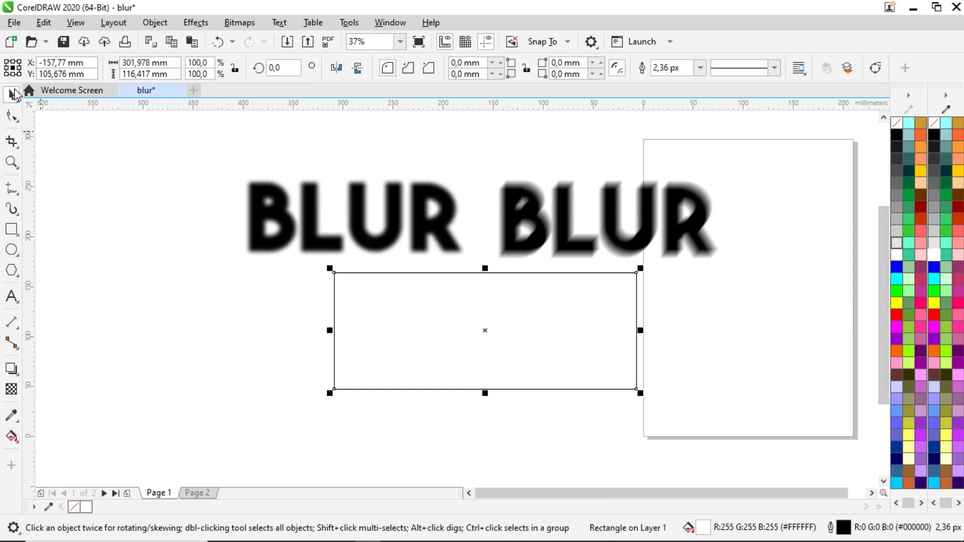
key("shift+Page_Down")
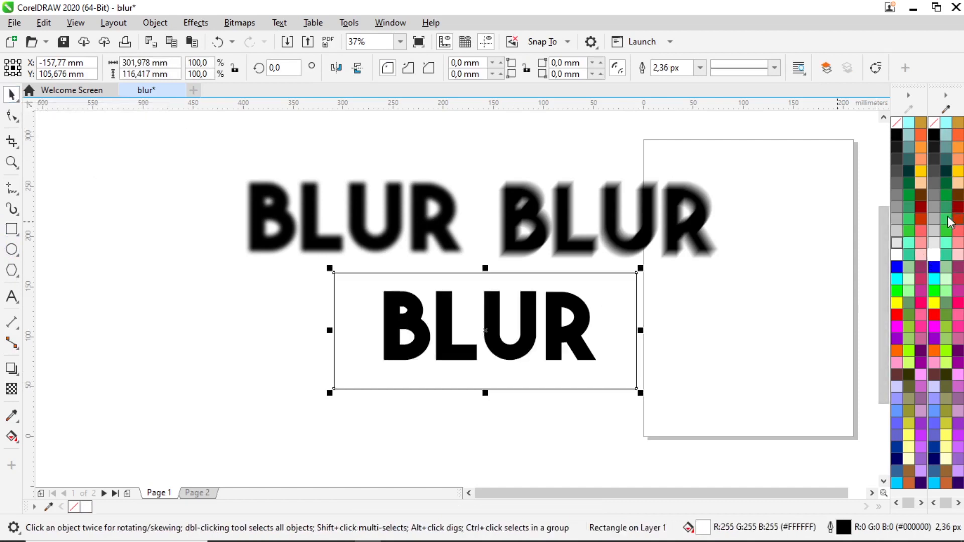
Remove the white rectangle's outline and group it with the lower BLUR text.
right_click(933, 123)
left_click_drag(698, 445, 296, 237)
key("ctrl+g")
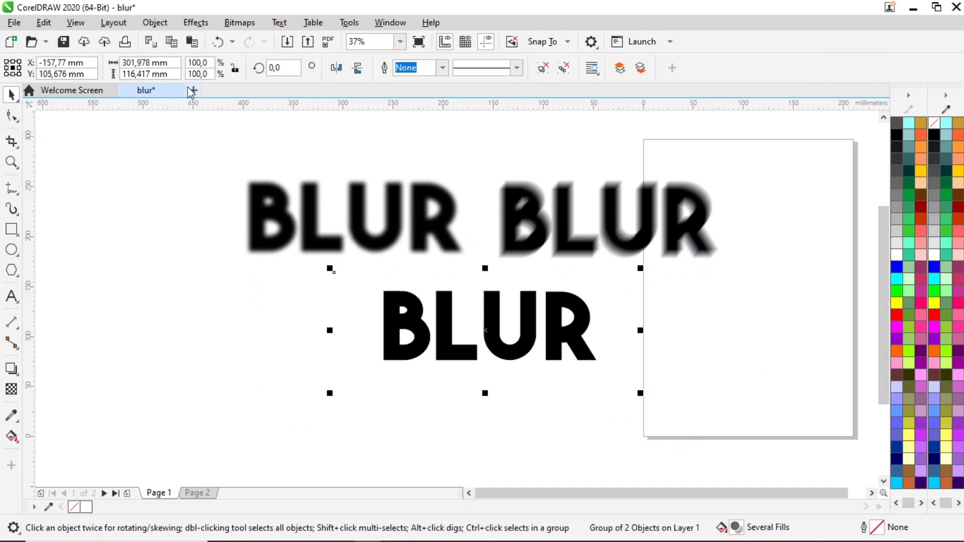
Try Radial Blur on the grouped text and rectangle with different centre points, below and on the letter R.
left_click(195, 23)
mouse_move(261, 107)
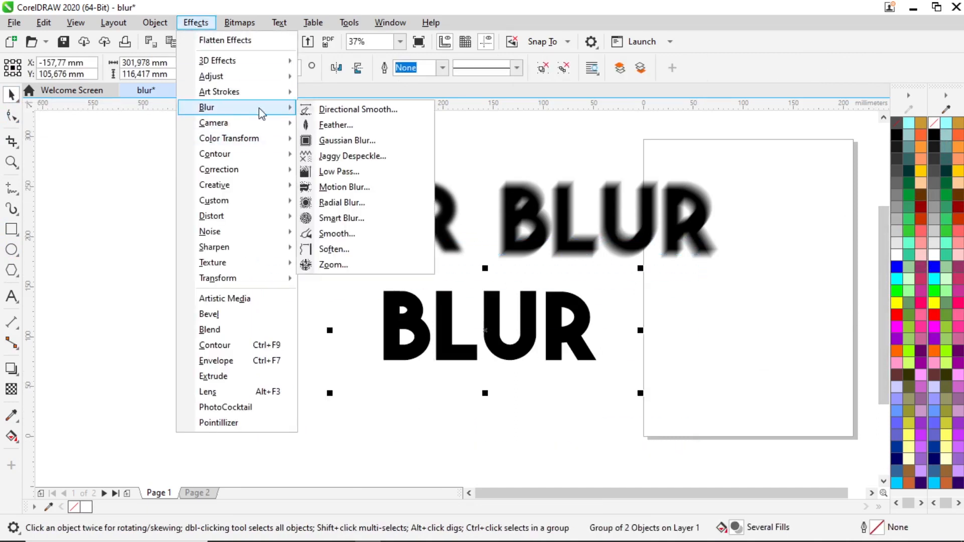
left_click(338, 203)
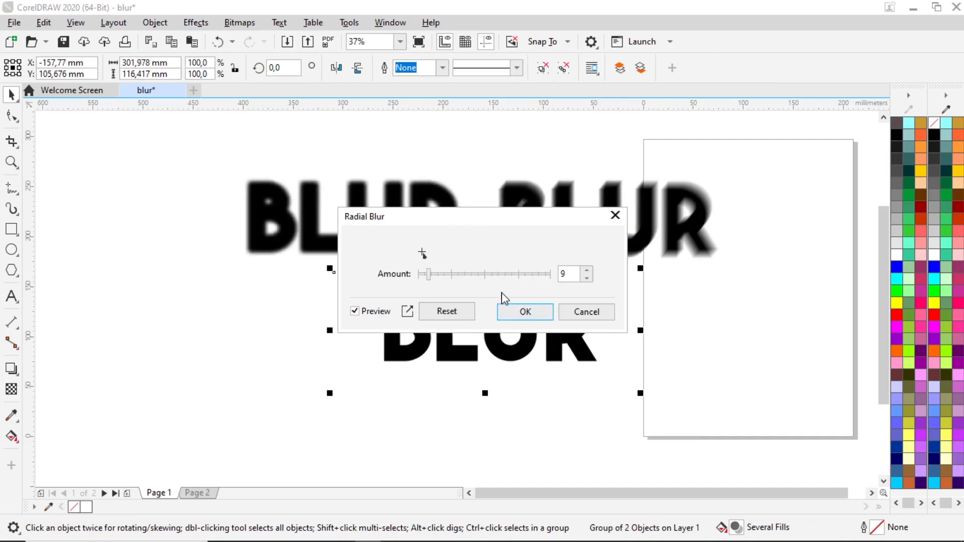
left_click_drag(486, 221, 564, 422)
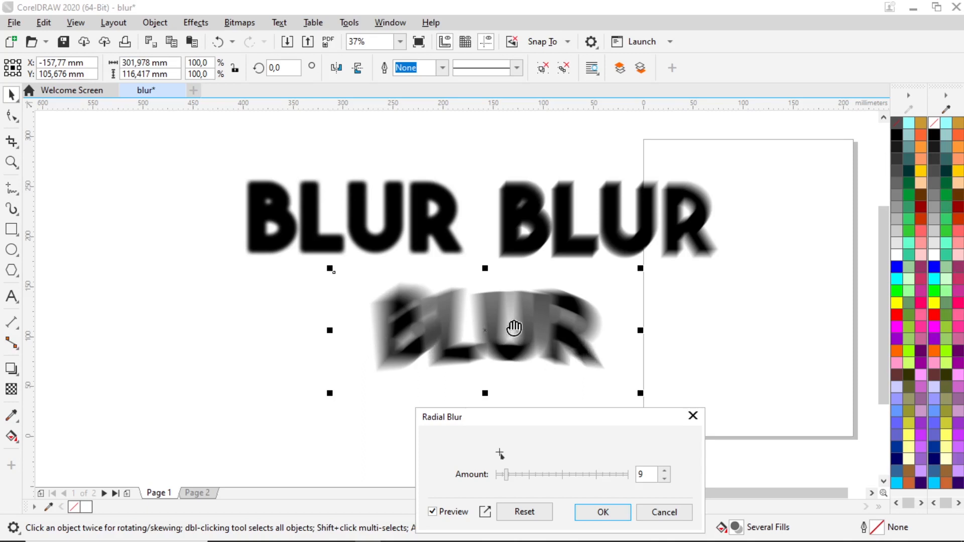
left_click_drag(564, 421, 783, 257)
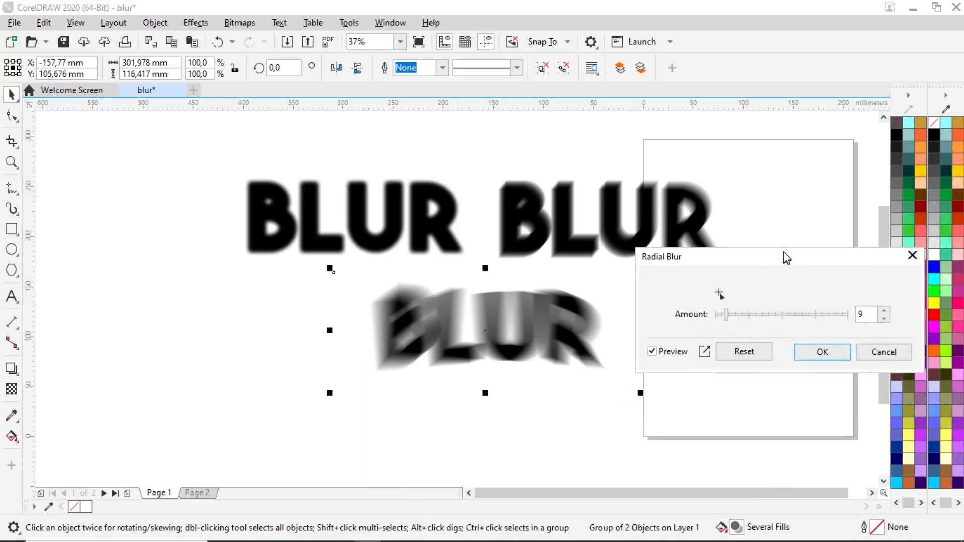
left_click(719, 292)
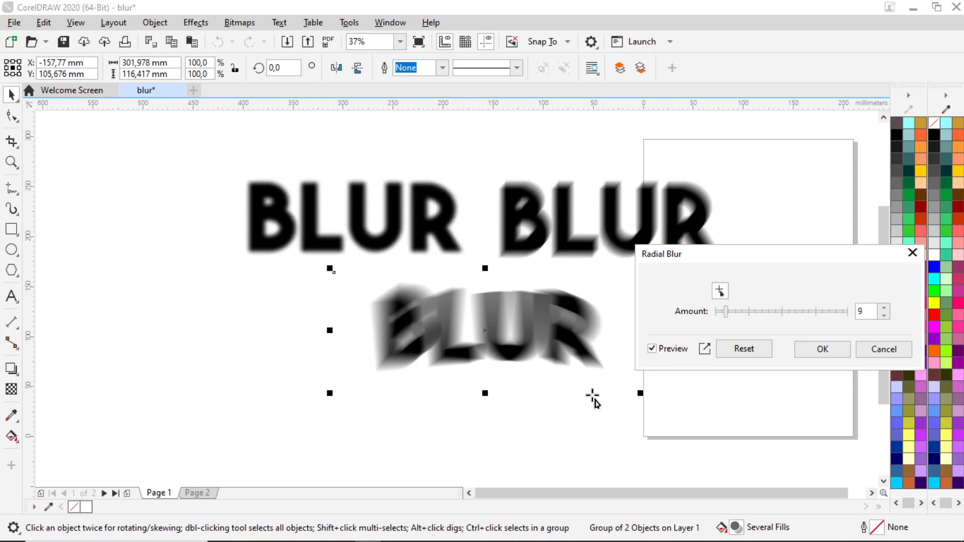
left_click(590, 396)
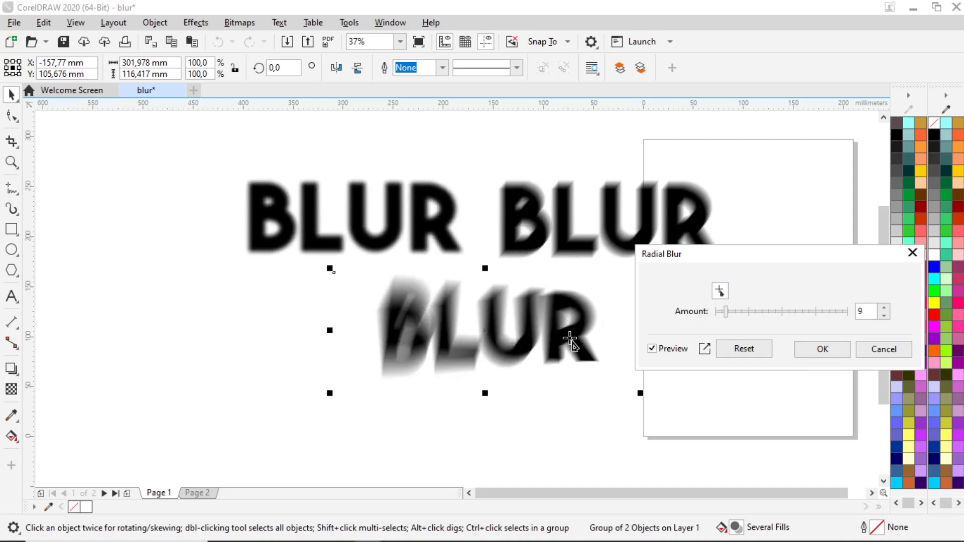
left_click(390, 350)
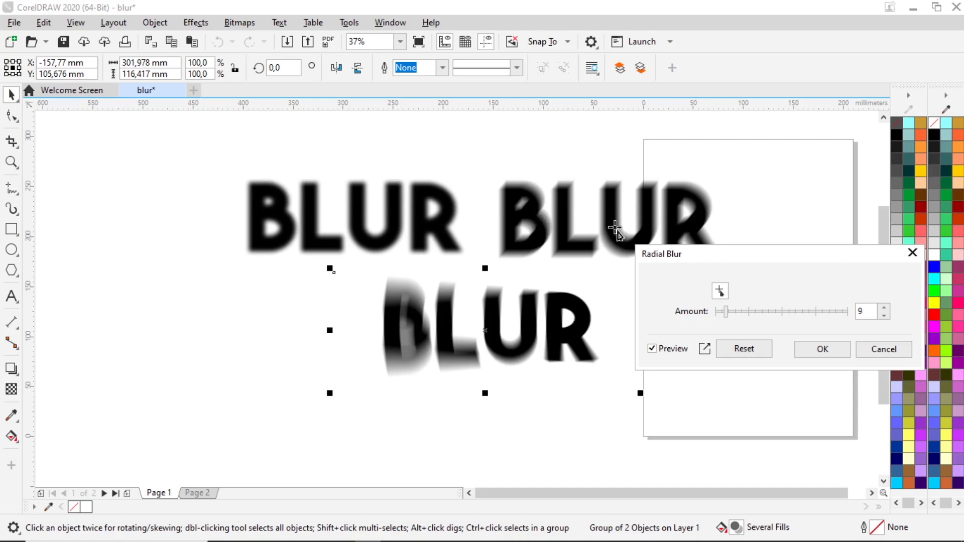
left_click(880, 350)
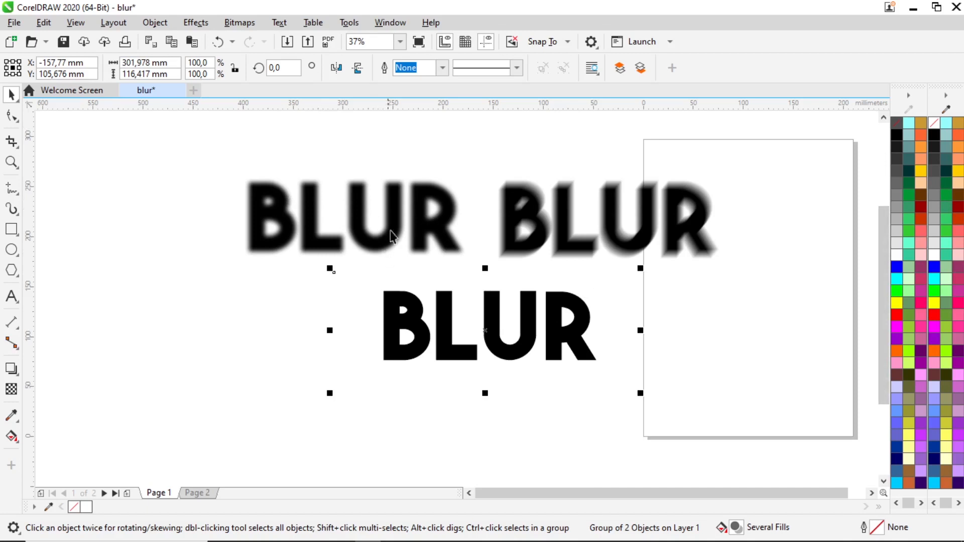
Bring the photo of the seated woman from the Downloads folder into an empty area beside the BLUR texts.
scroll(467, 211, "down", 2)
scroll(302, 201, "up", 2)
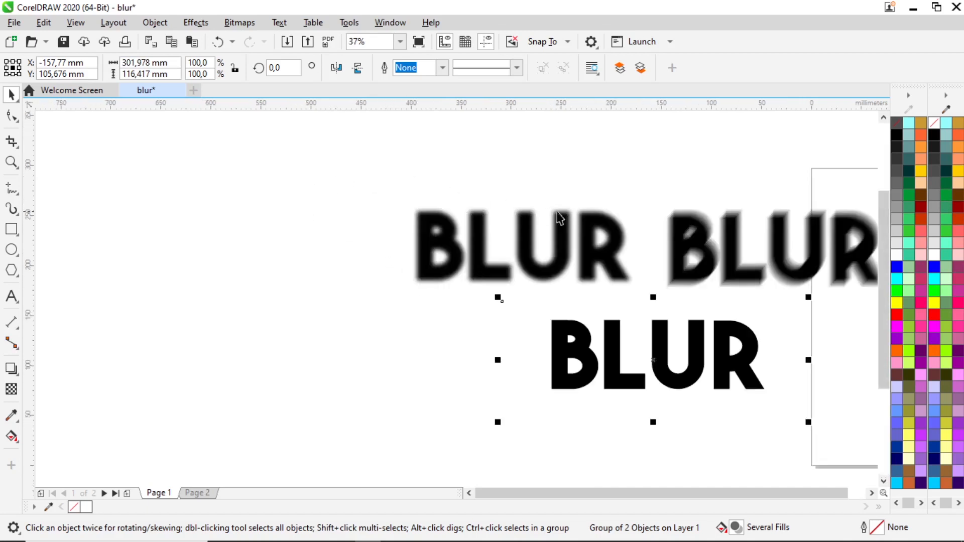
scroll(609, 246, "down", 2)
scroll(418, 217, "up", 2)
scroll(482, 226, "down", 4)
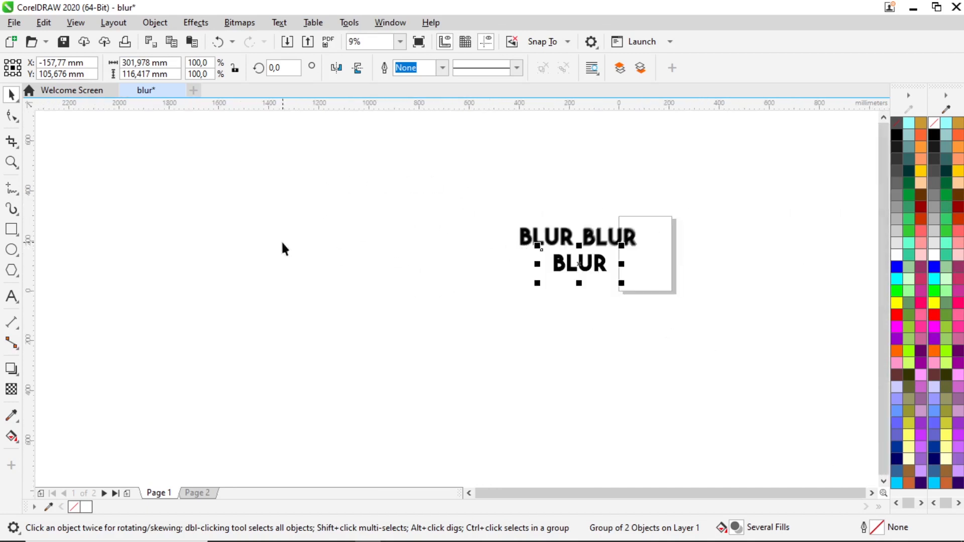
scroll(282, 248, "up", 4)
mouse_move(446, 532)
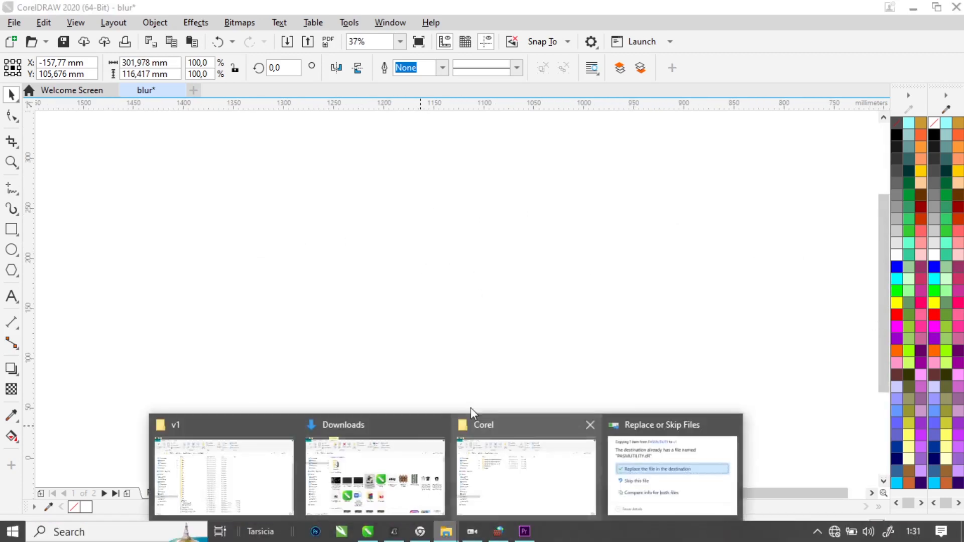
left_click(392, 481)
mouse_move(445, 302)
left_mouse_down()
mouse_move(452, 497)
mouse_move(502, 539)
mouse_move(369, 533)
mouse_move(432, 275)
mouse_move(445, 284)
left_mouse_up()
Scale the imported photo down to about 322 × 483 mm.
scroll(462, 290, "down", 6)
left_click_drag(499, 229, 452, 302)
scroll(451, 302, "up", 3)
left_click_drag(397, 330, 475, 213)
scroll(474, 226, "up", 2)
left_click_drag(498, 177, 490, 242)
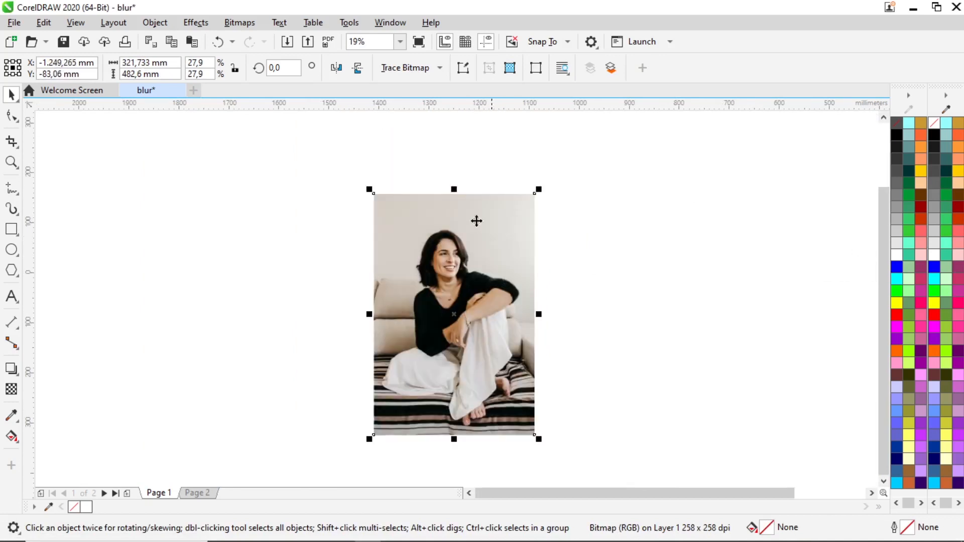
Apply a Gaussian Blur with a radius of 15.2 pixels to the photo of the seated woman.
left_click(195, 22)
mouse_move(224, 110)
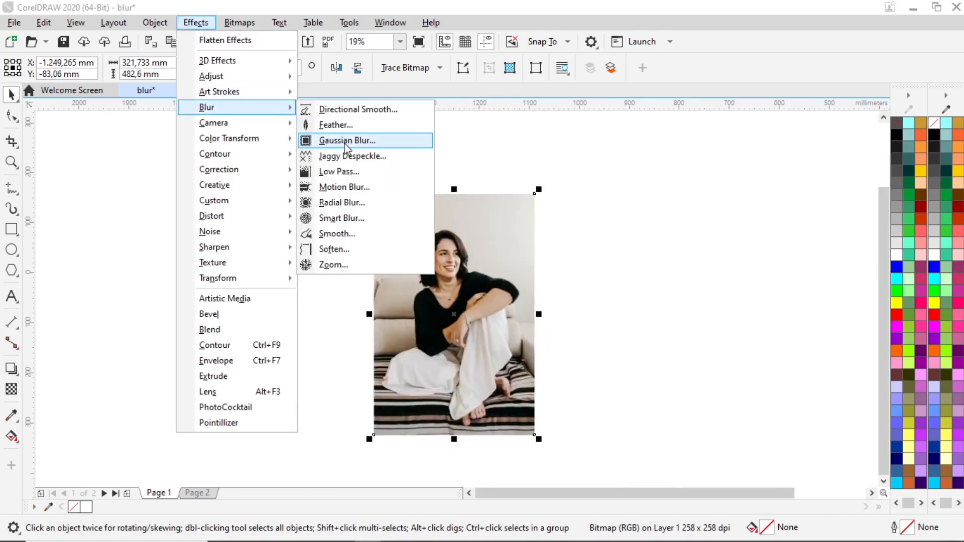
left_click(351, 138)
left_click_drag(550, 233, 559, 331)
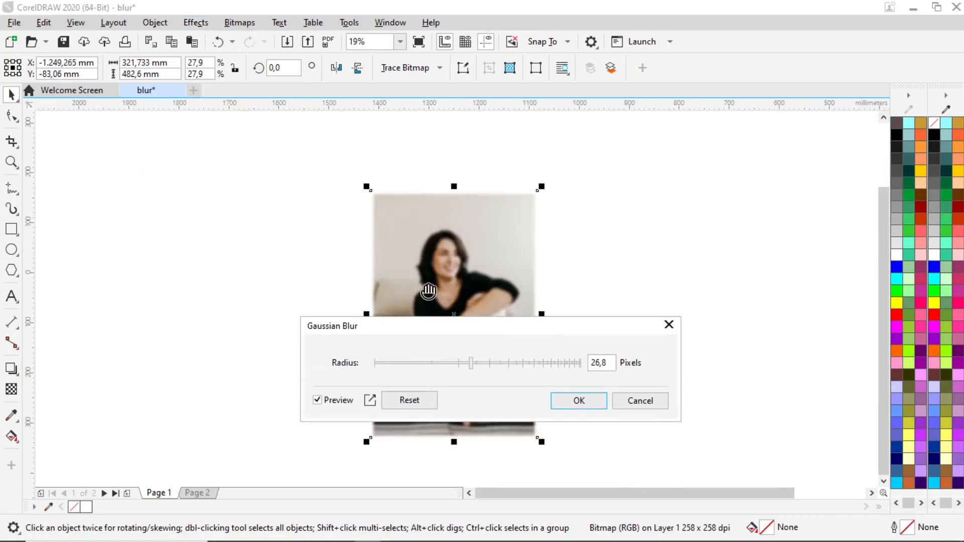
scroll(434, 261, "up", 6)
scroll(434, 262, "down", 4)
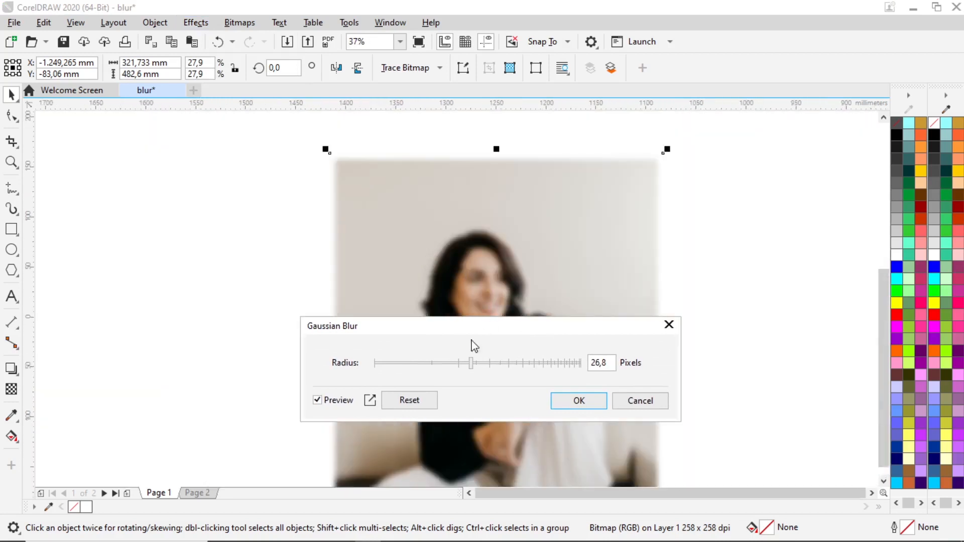
left_click_drag(471, 362, 447, 363)
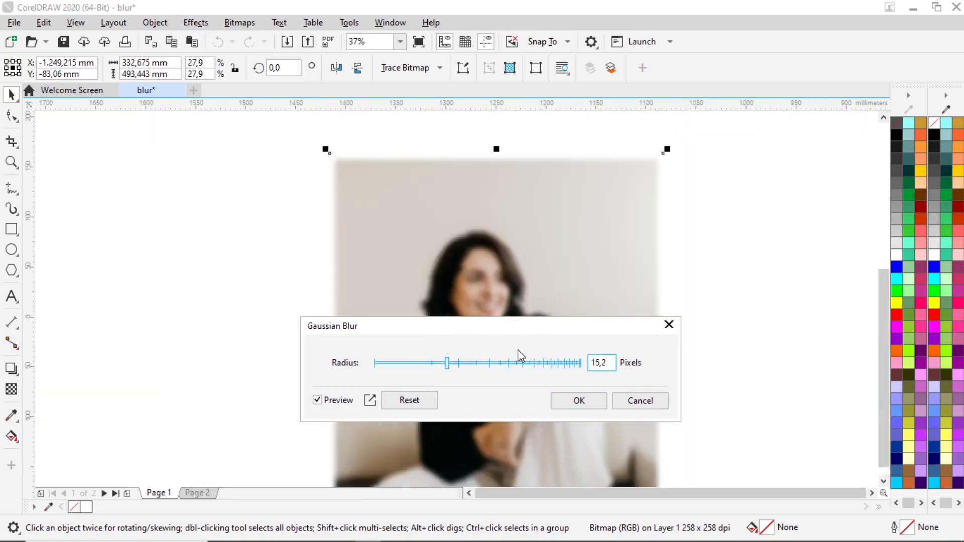
scroll(504, 300, "up", 2)
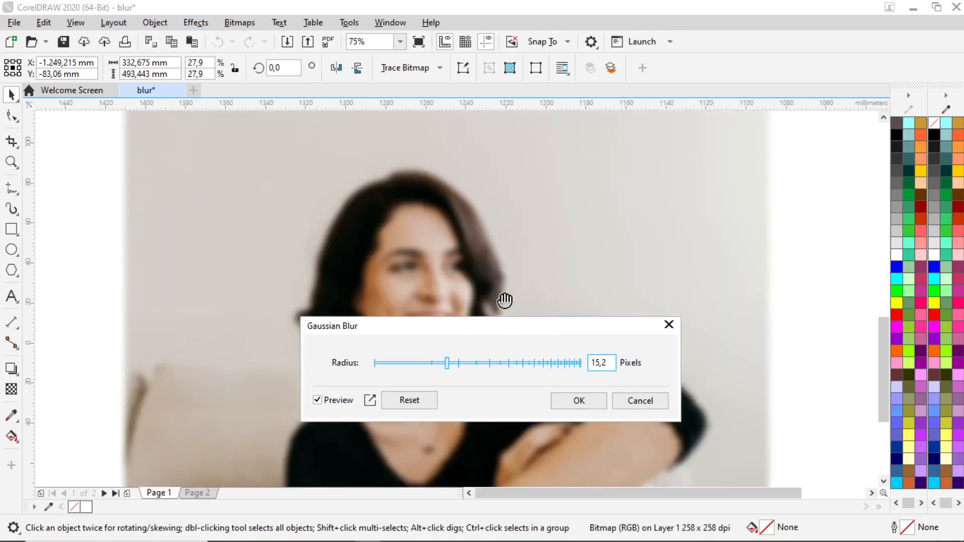
scroll(504, 301, "up", 1)
scroll(466, 286, "down", 1)
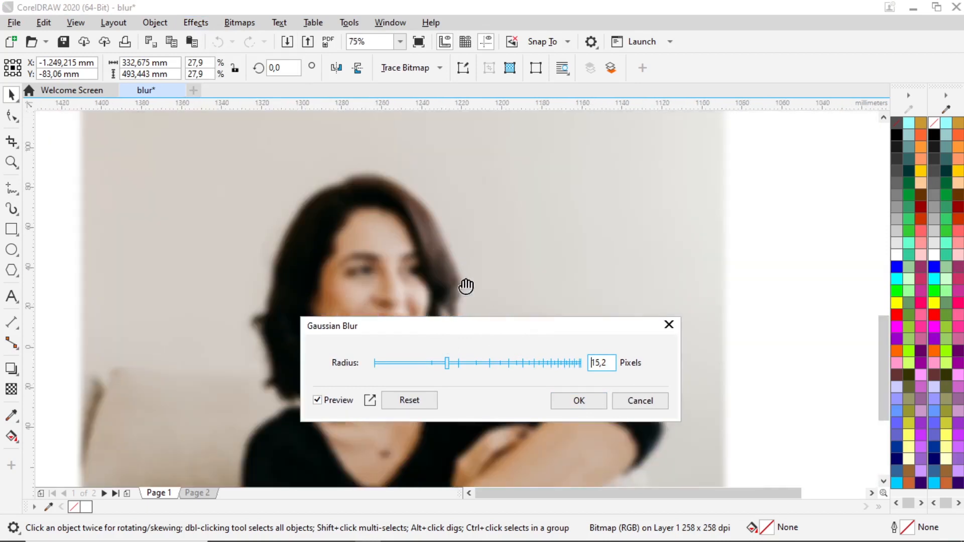
left_click(577, 399)
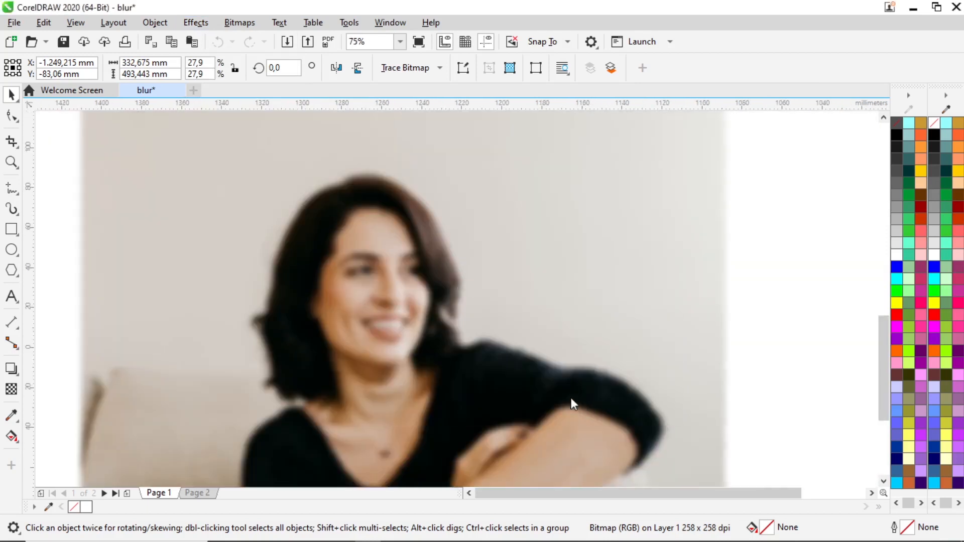
Bring the photo of the seated woman from the Downloads folder into the drawing again, beside the BLUR texts.
scroll(441, 314, "down", 2)
mouse_move(446, 537)
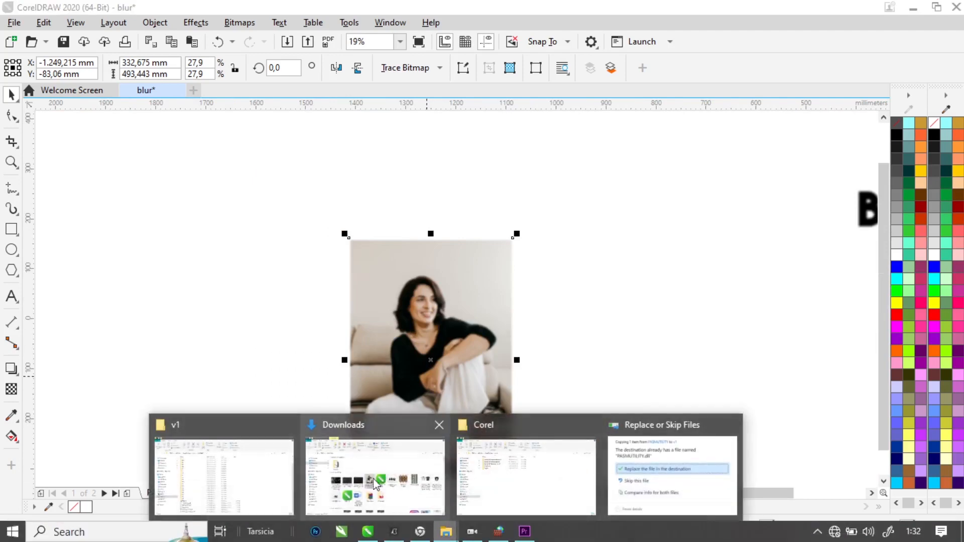
left_click(374, 475)
left_click_drag(422, 541, 538, 337)
scroll(558, 326, "down", 2)
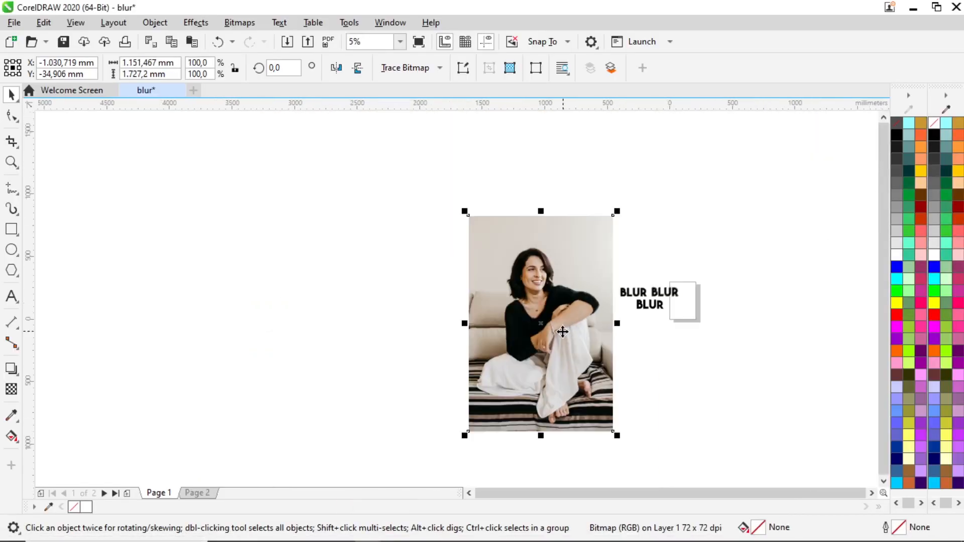
Make a reduced copy of the new photo, about 382 × 572 mm, beside it and scale the large original to about 330 × 495 mm.
left_click_drag(618, 211, 521, 357)
left_click_drag(495, 393, 397, 327)
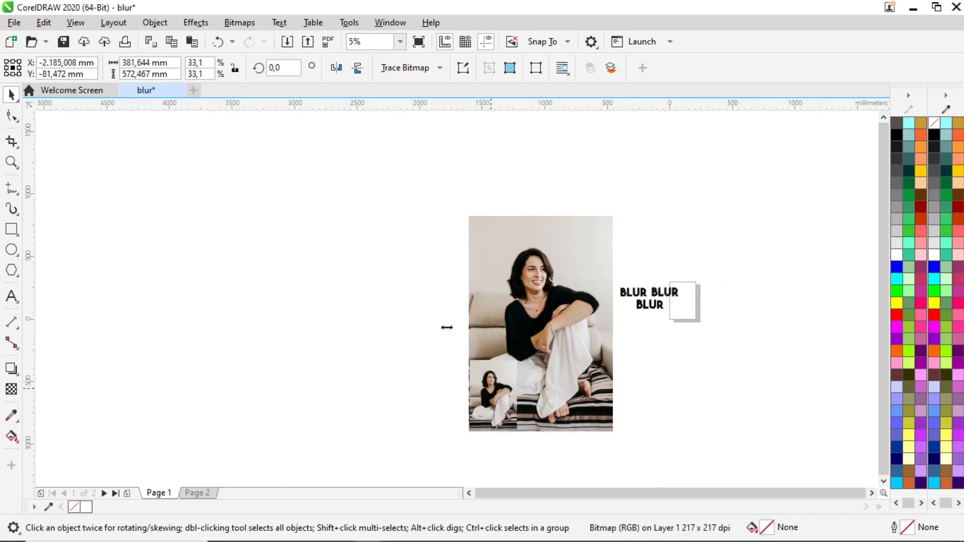
left_click(537, 281)
left_click_drag(617, 211, 578, 256)
Apply Motion Blur with a slightly increased distance to the 330 × 495 mm photo.
scroll(576, 263, "up", 2)
scroll(487, 303, "down", 1)
scroll(509, 307, "up", 1)
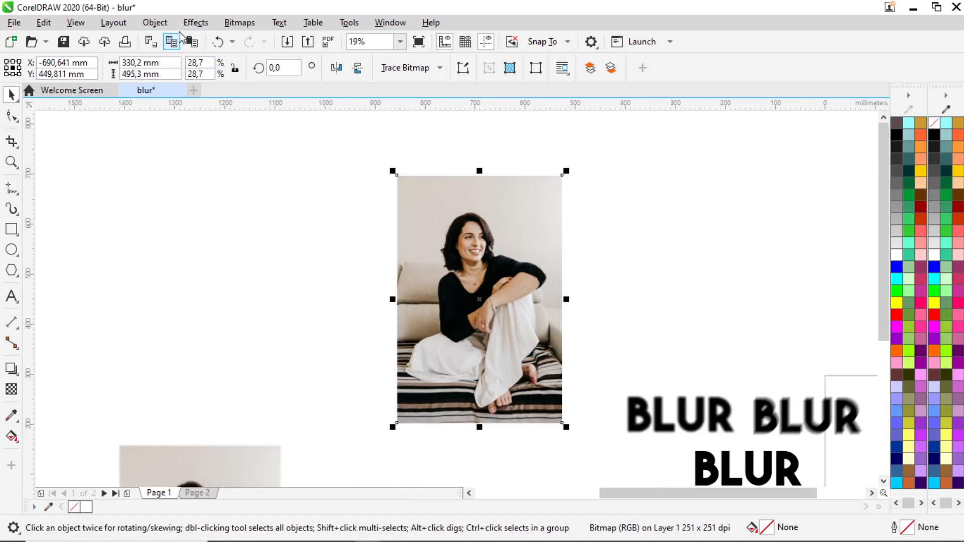
left_click(196, 22)
mouse_move(226, 114)
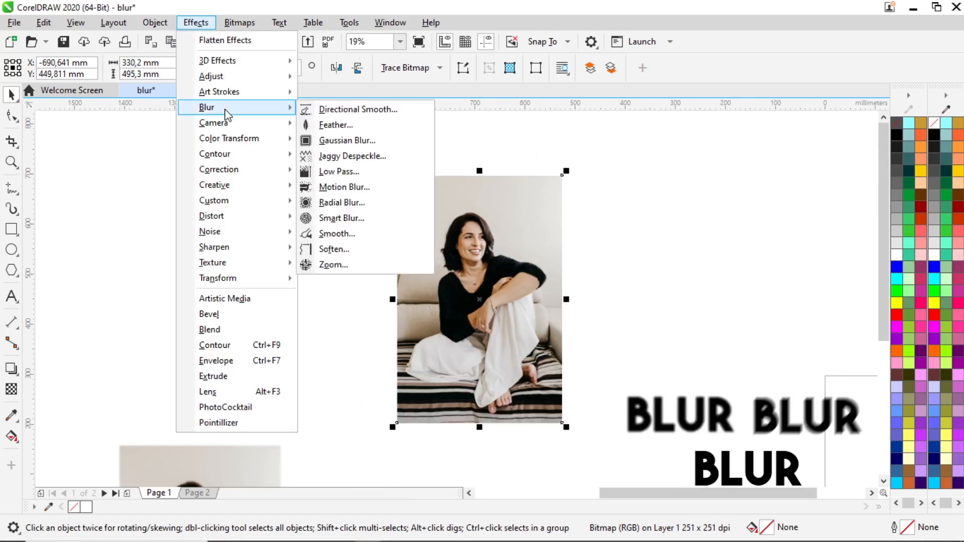
left_click(344, 187)
left_click_drag(511, 180, 497, 350)
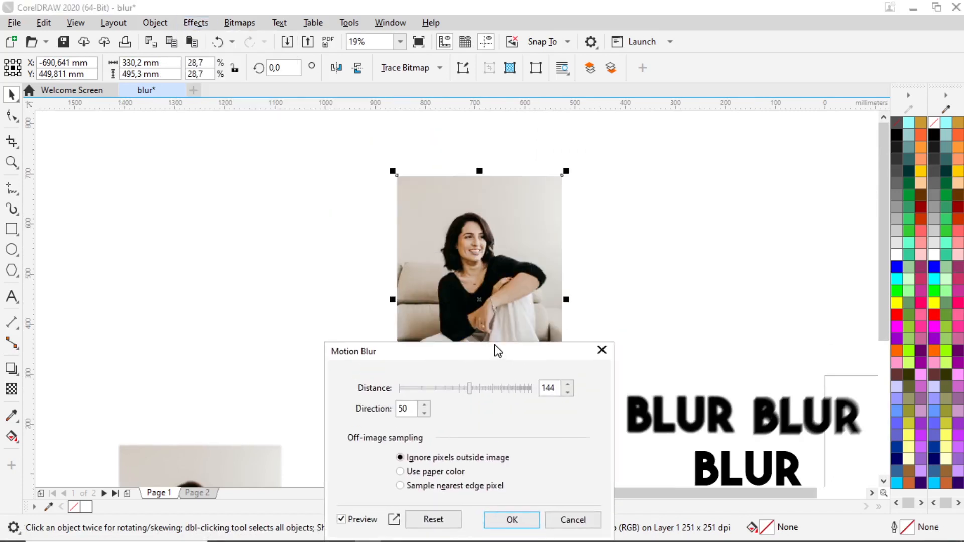
left_click_drag(467, 396, 479, 394)
left_click(499, 522)
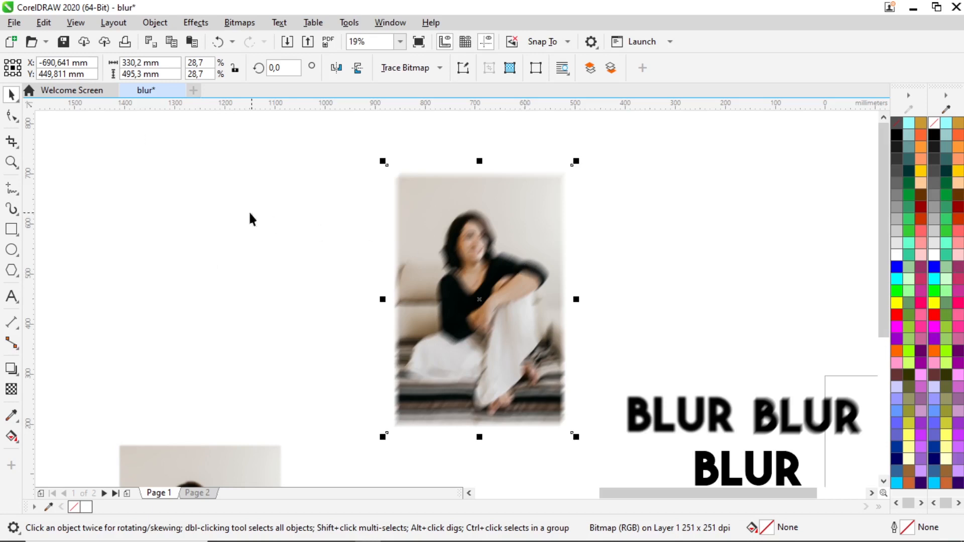
Move the unblurred photo copy above the Gaussian-blurred photo and apply a Radial Blur with an amount of 5.
scroll(250, 213, "down", 2)
left_click_drag(40, 356, 248, 206)
left_click(196, 22)
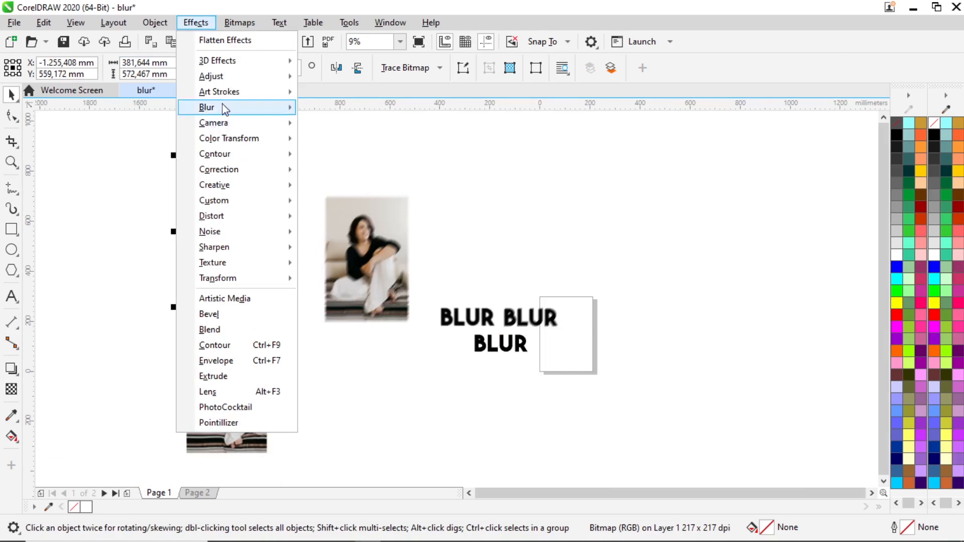
mouse_move(253, 107)
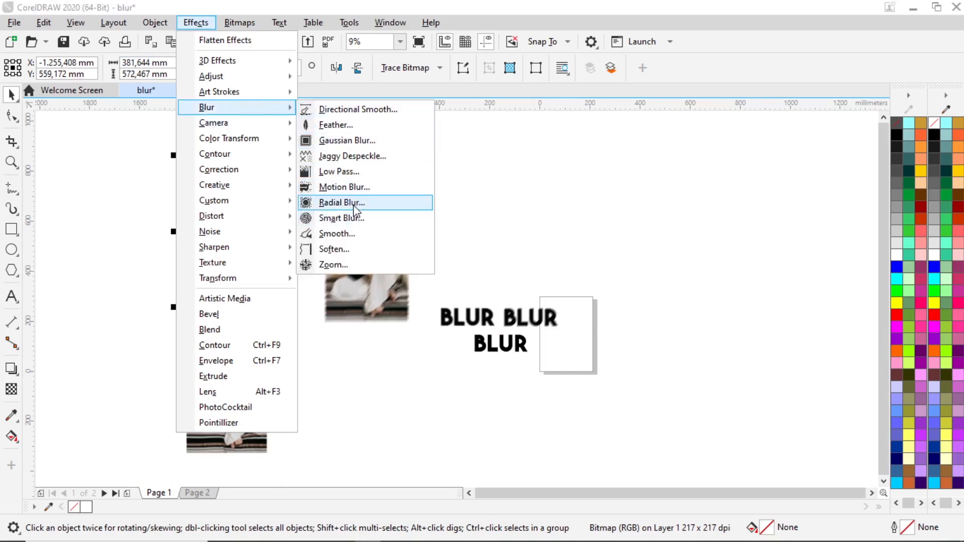
left_click(351, 205)
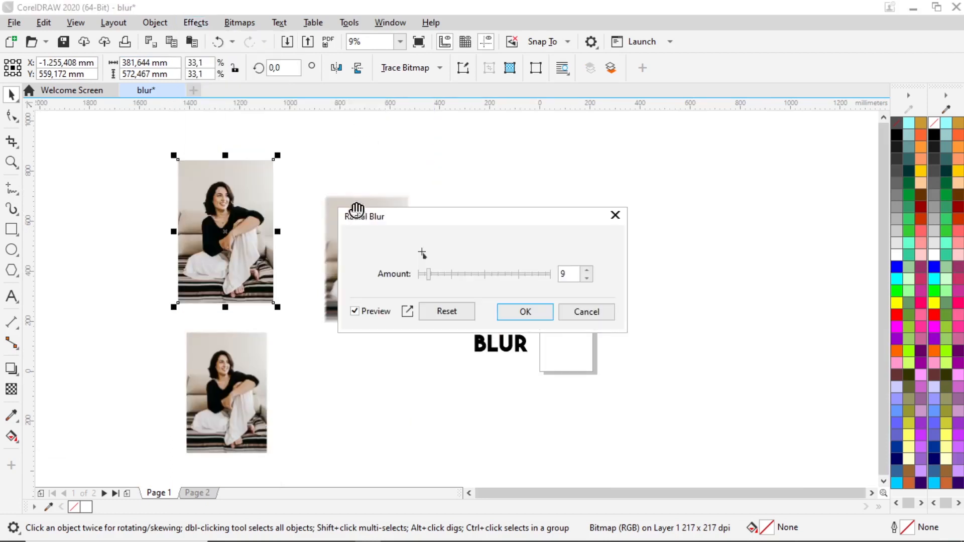
left_click(424, 279)
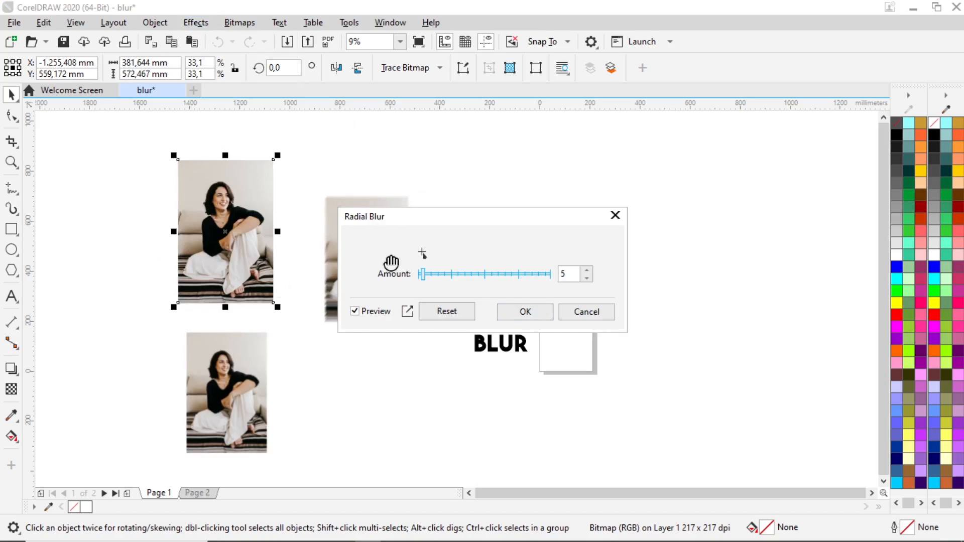
left_click(499, 312)
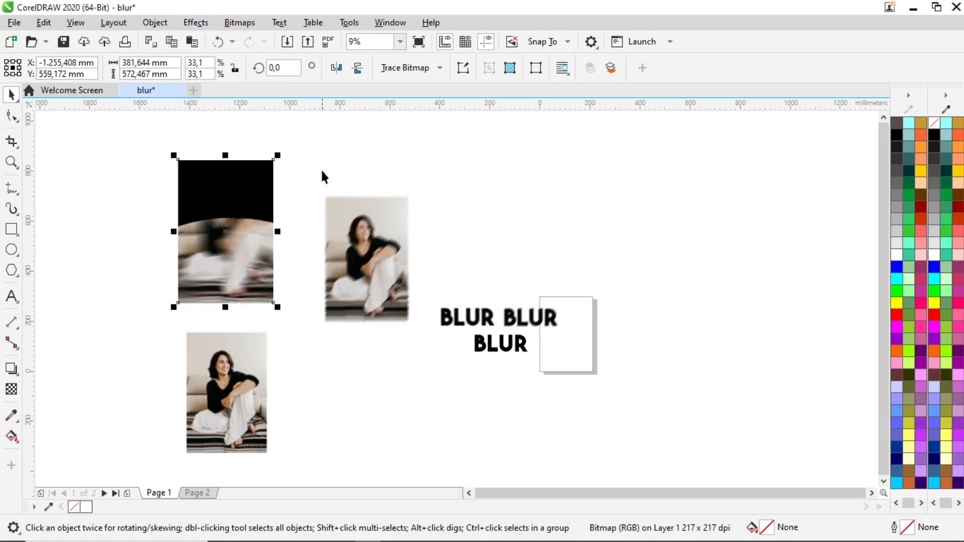
Move the radially blurred photo about 73 mm left and 54 mm up, away from the other photos.
scroll(234, 241, "up", 3)
scroll(214, 241, "down", 1)
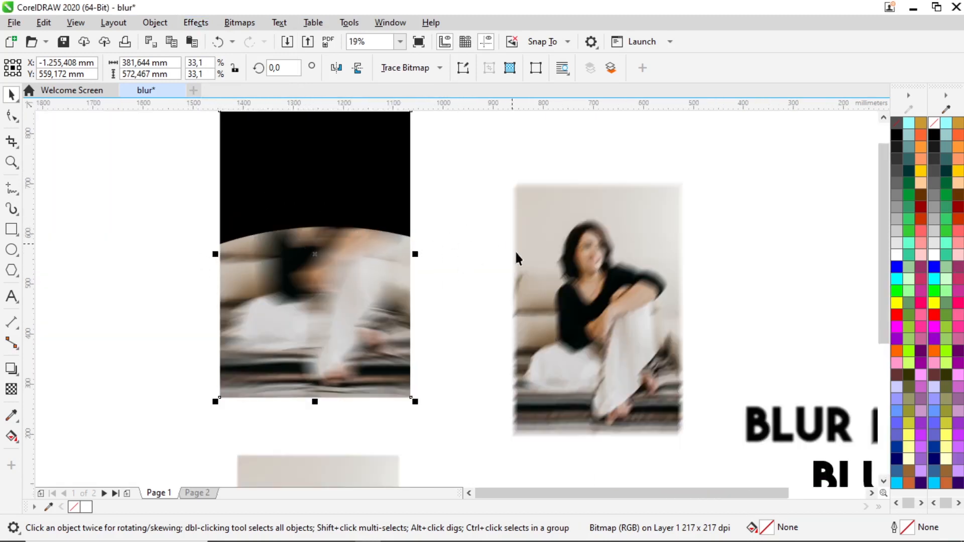
scroll(337, 260, "down", 2)
scroll(330, 267, "up", 1)
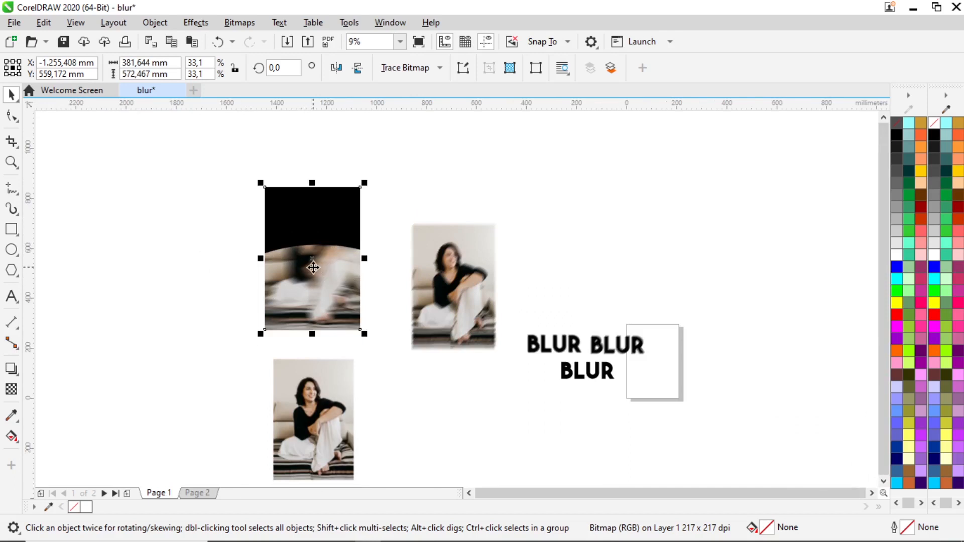
left_click(420, 202)
left_click(334, 239)
left_click_drag(322, 256, 420, 264)
scroll(576, 235, "down", 2)
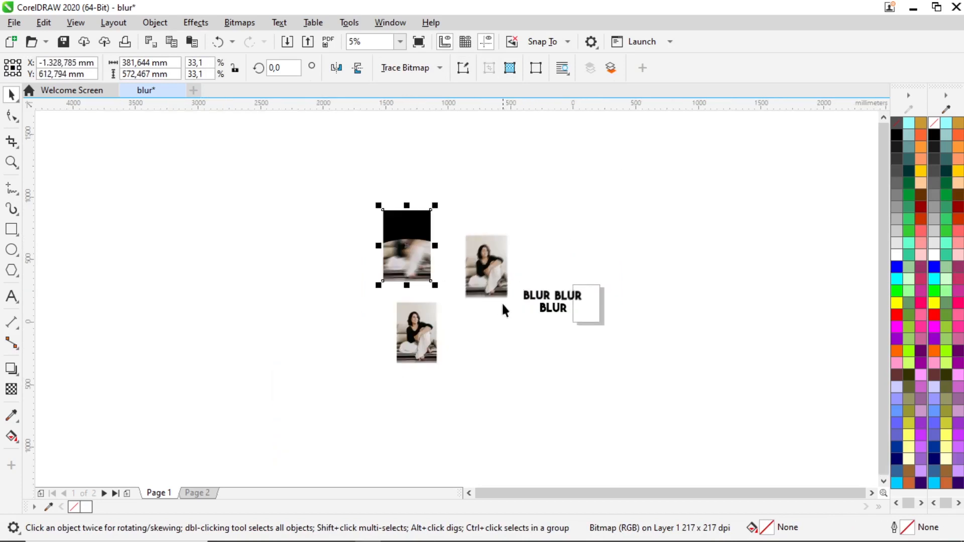
scroll(502, 305, "up", 4)
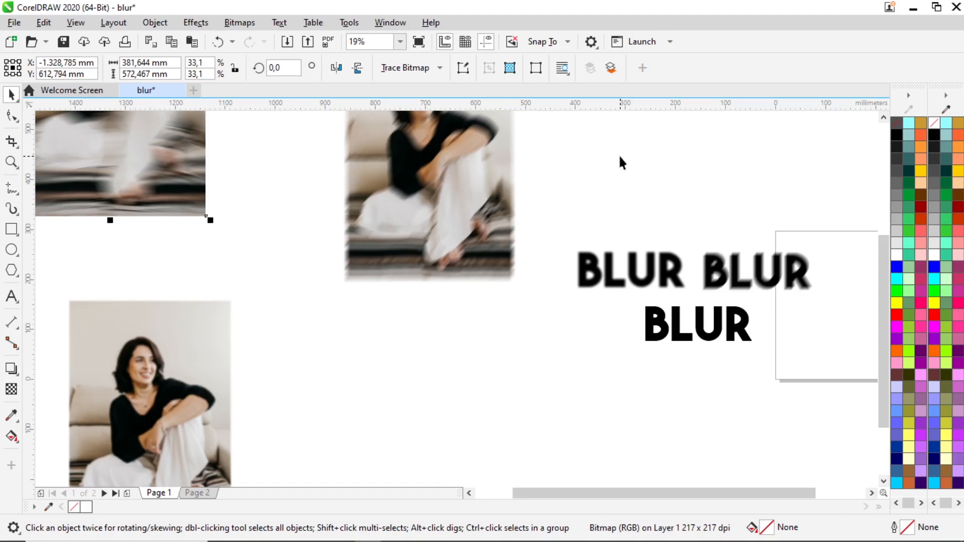
left_click(196, 23)
mouse_move(236, 23)
mouse_move(196, 22)
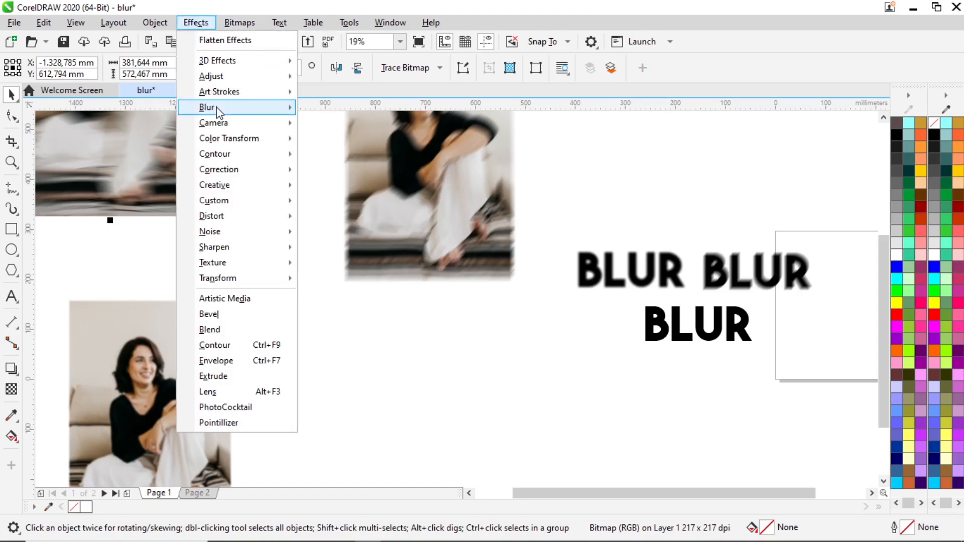
mouse_move(236, 107)
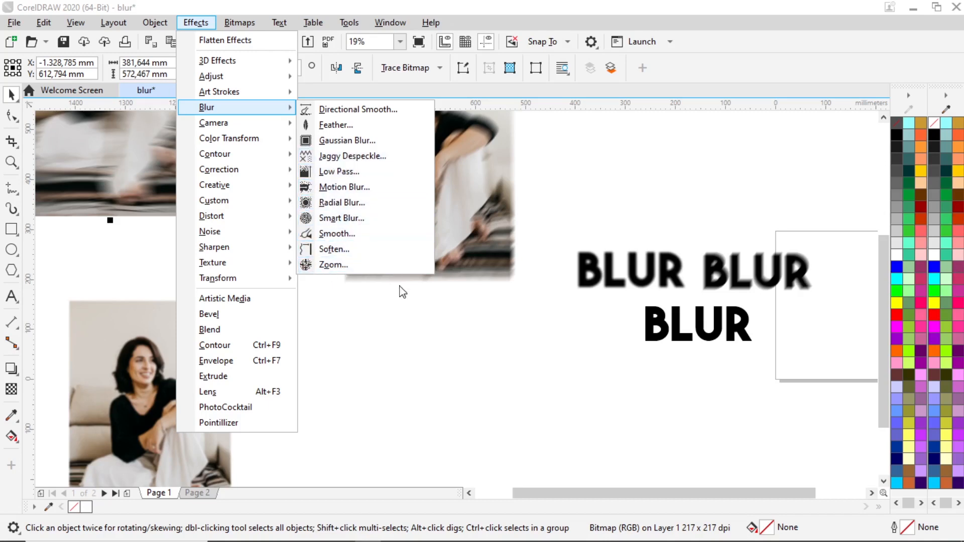
left_click(410, 337)
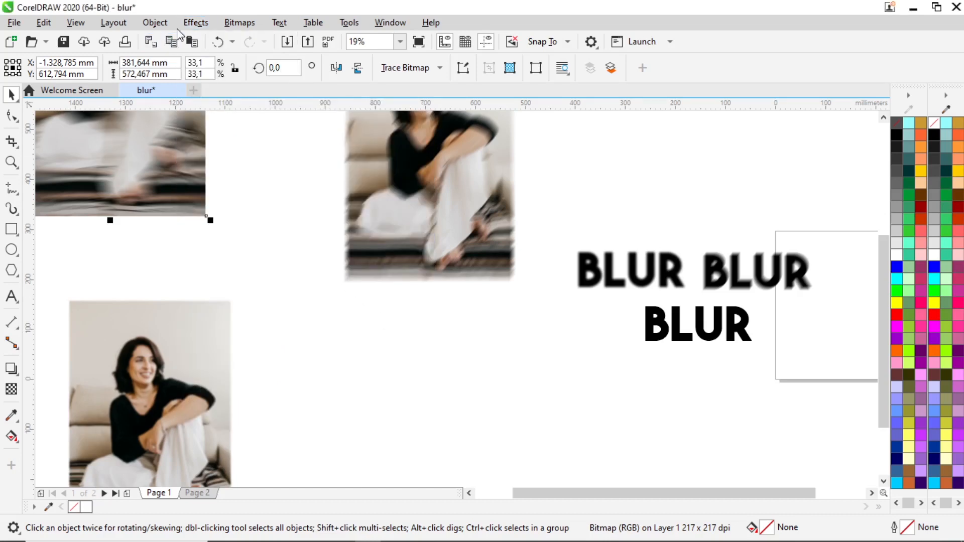
left_click(195, 23)
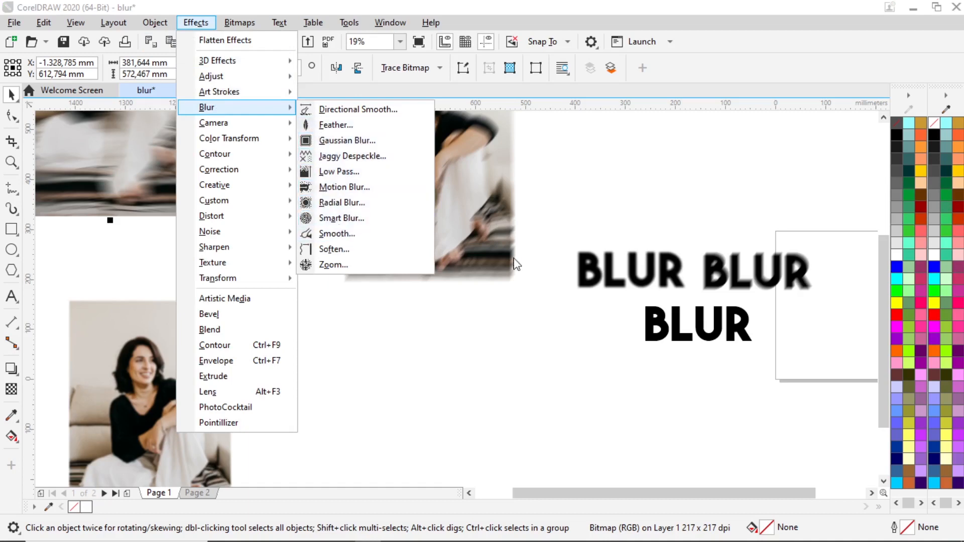
left_click(651, 321)
Try Smart Blur with an amount of 55 on the grouped lower BLUR text and white rectangle.
left_click(650, 319)
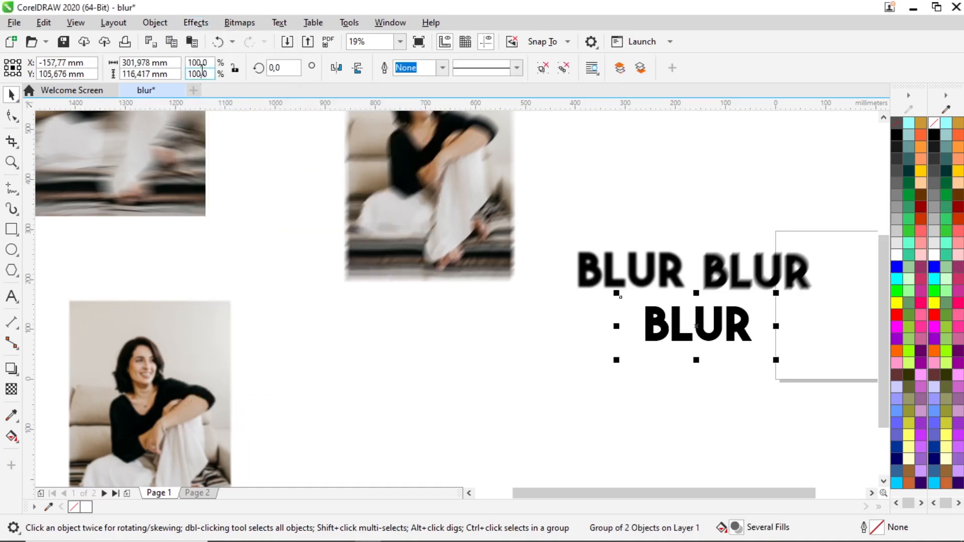
left_click(195, 22)
mouse_move(216, 107)
left_click(391, 218)
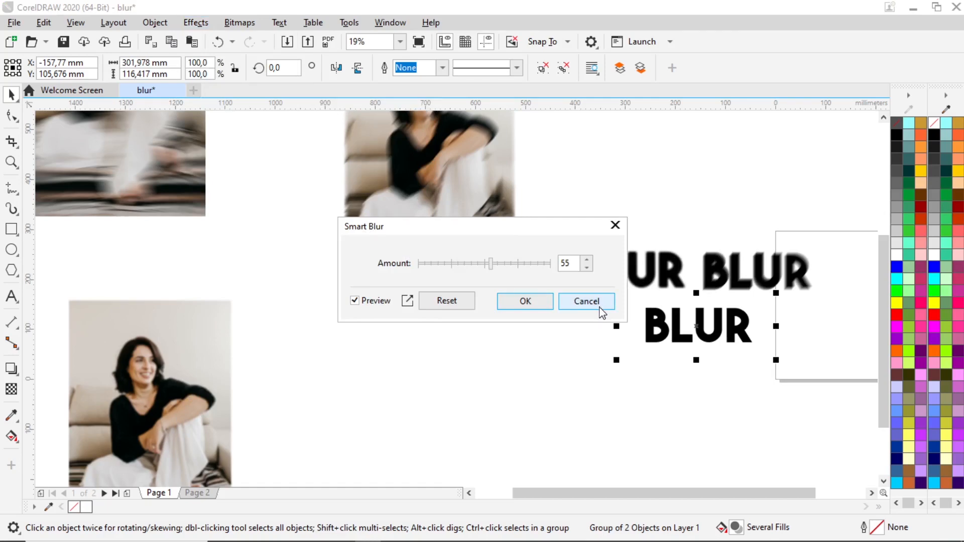
left_click(615, 225)
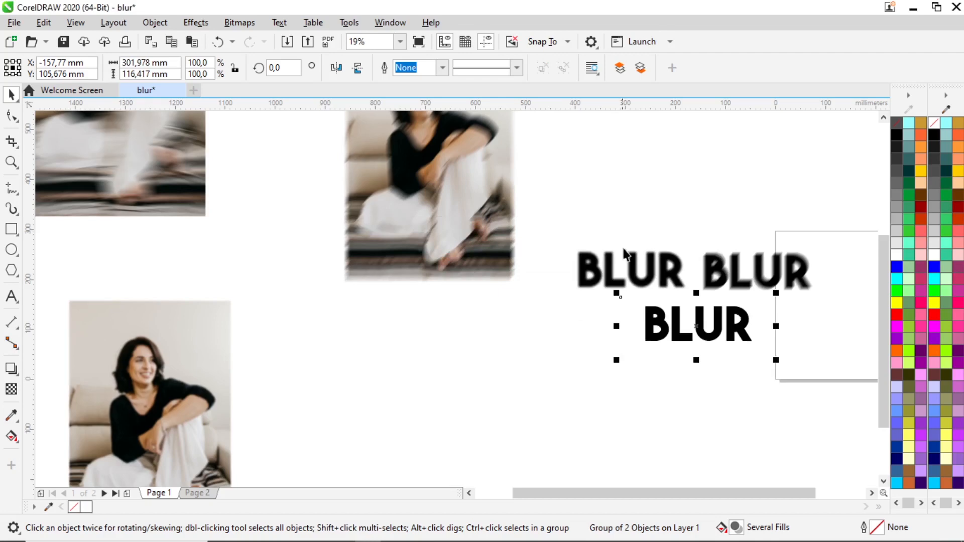
scroll(624, 255, "up", 2)
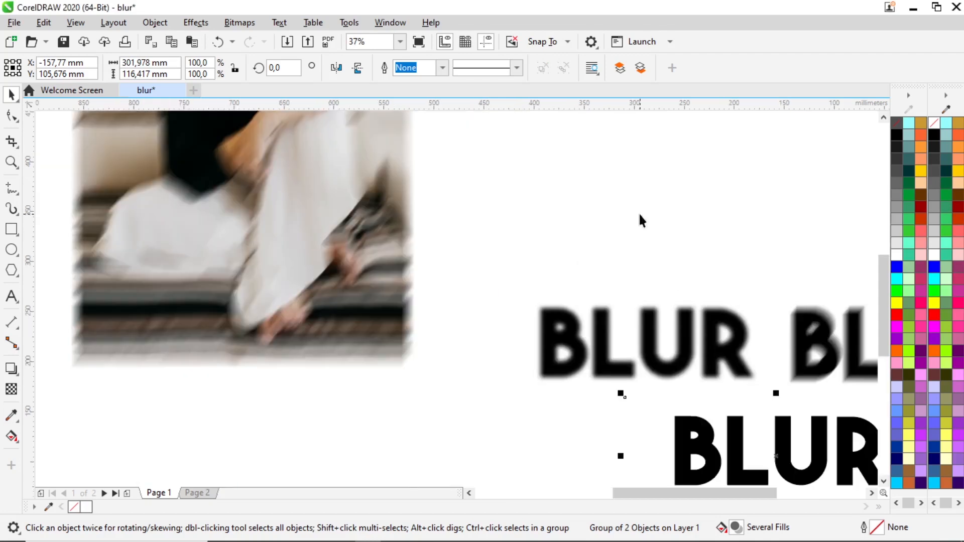